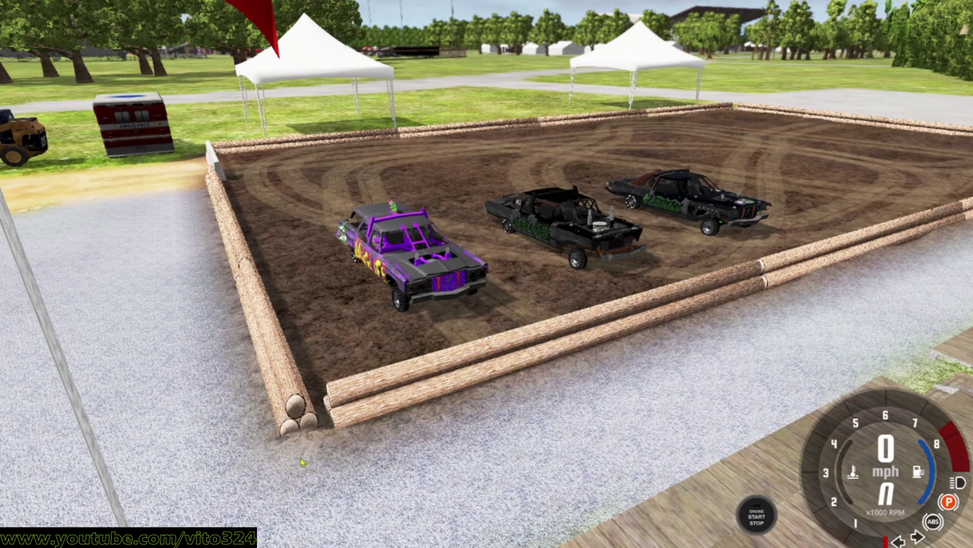
Find the official Parsec website and start the Parsec download.
left_click(299, 541)
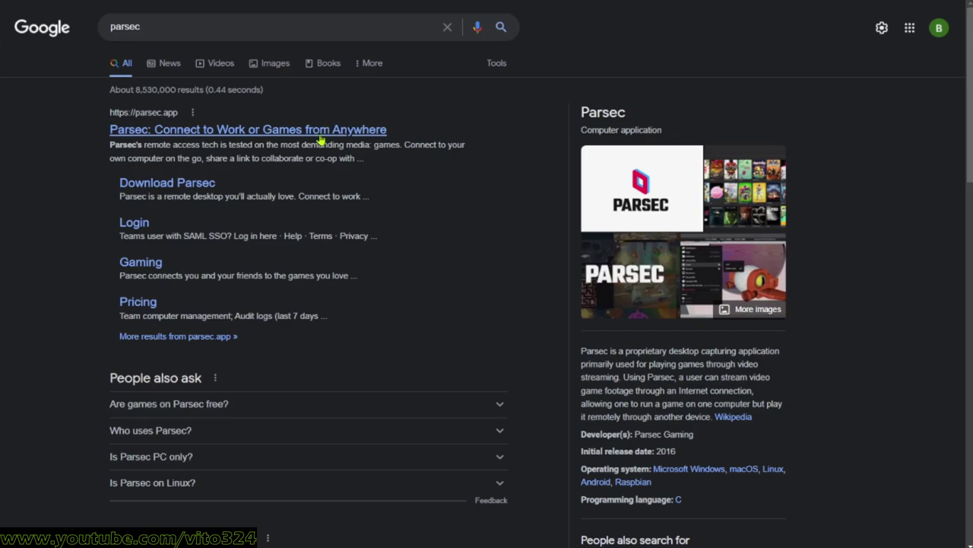
left_click(311, 137)
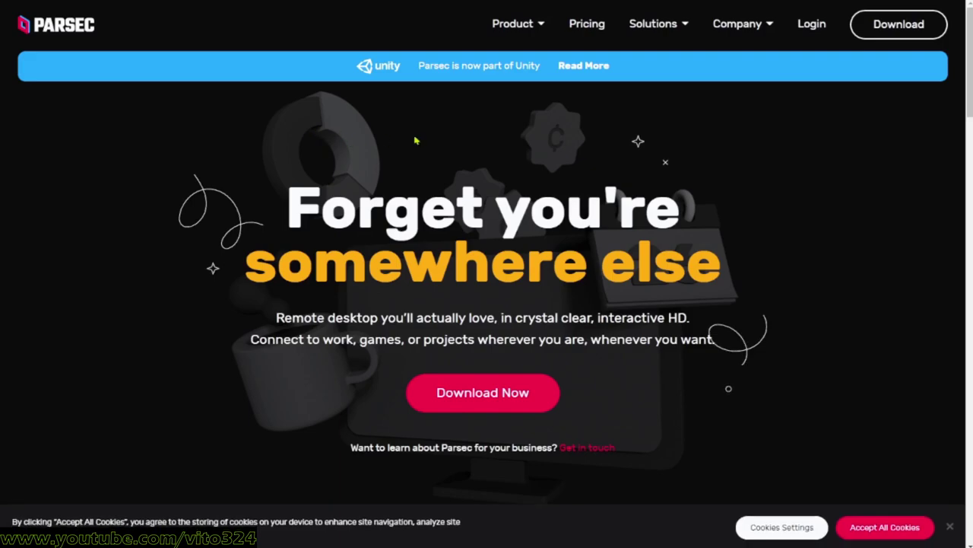
left_click(502, 401)
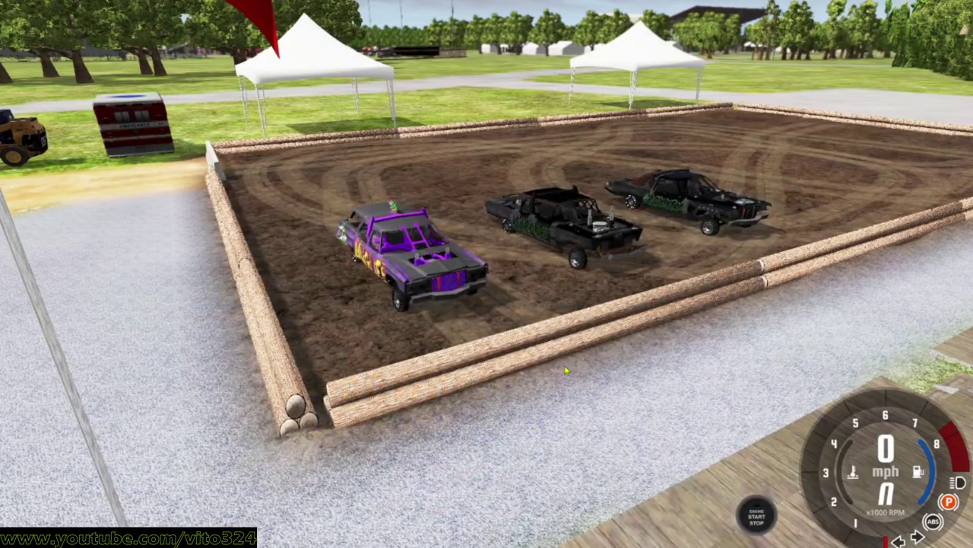
Launch the Parsec app over the game and look over its list of computers.
mouse_move(502, 541)
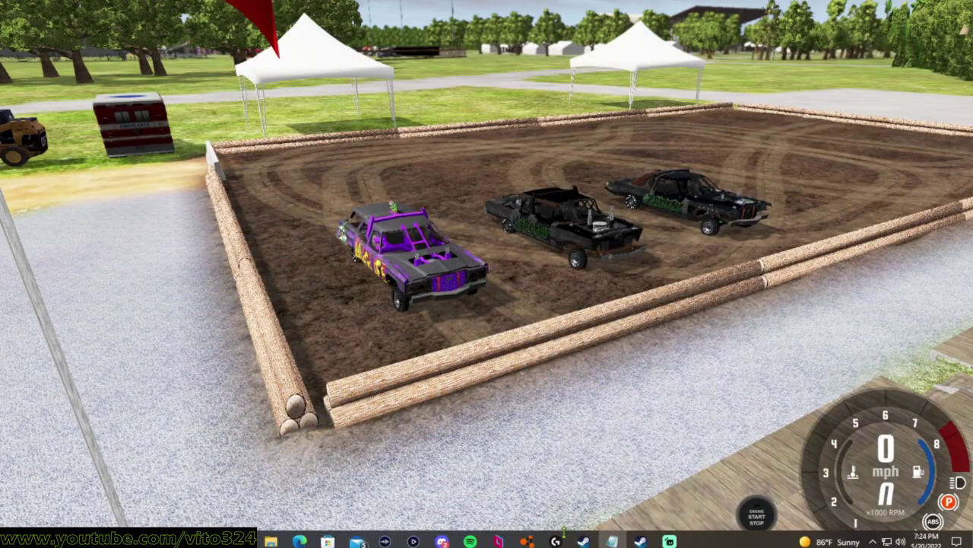
left_click(499, 541)
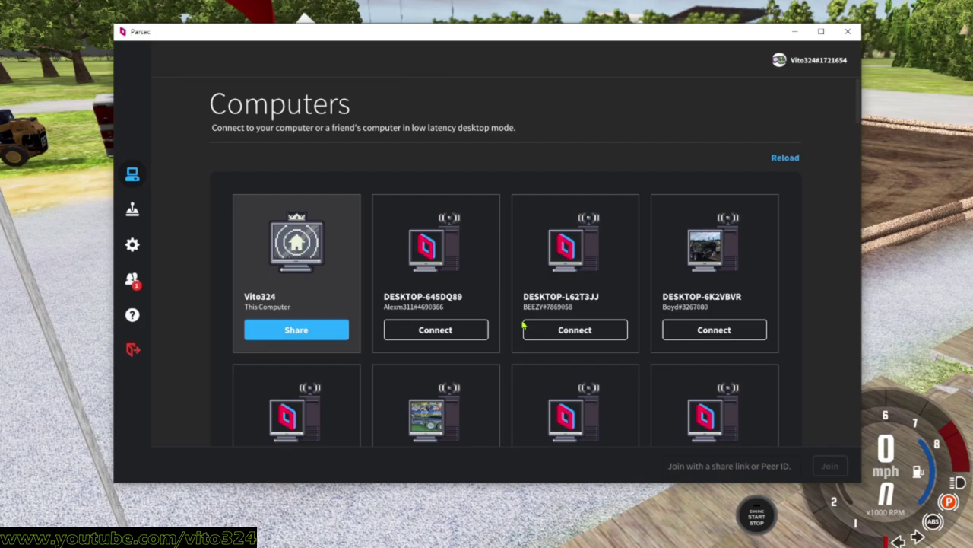
scroll(523, 326, "down", 2)
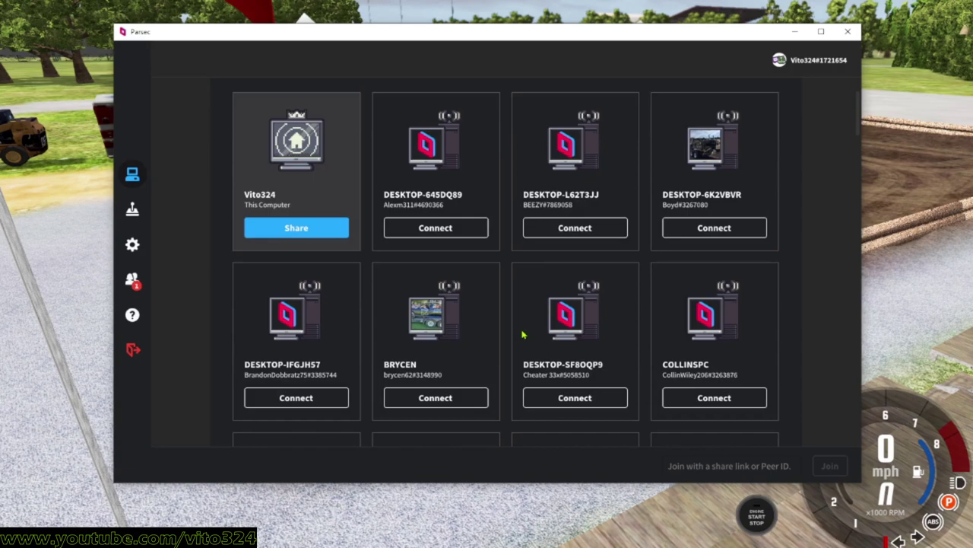
scroll(523, 333, "up", 2)
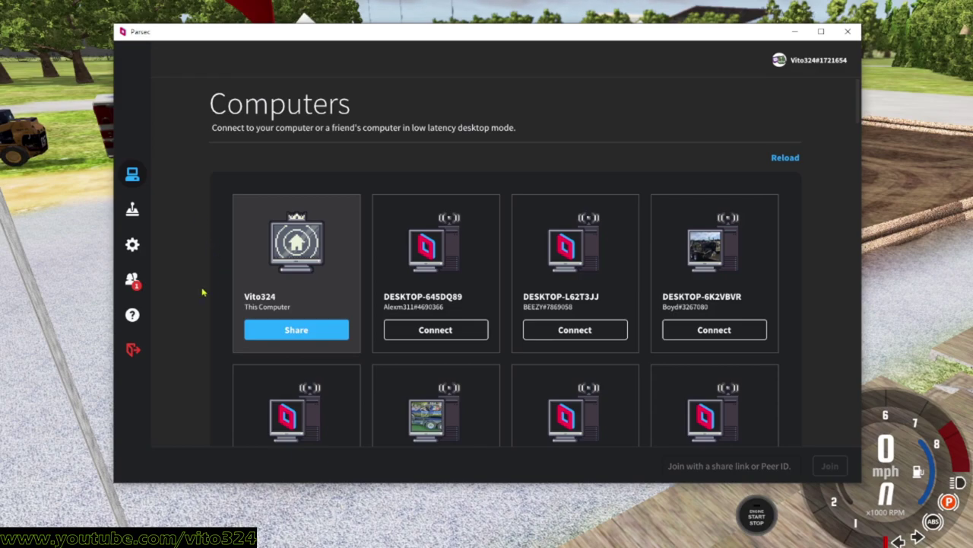
Accept the one pending friend request in Friends, leaving the add-friend search unused.
left_click(134, 284)
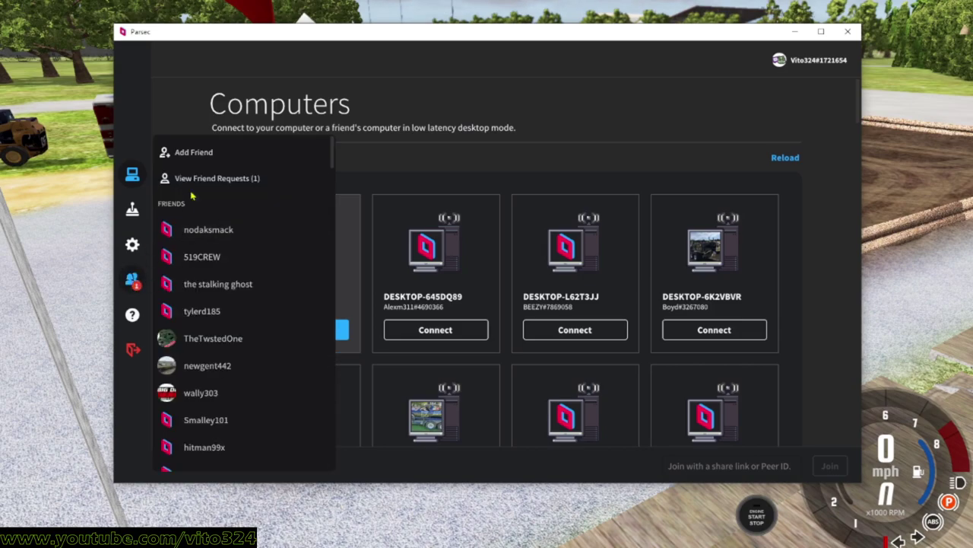
left_click(200, 154)
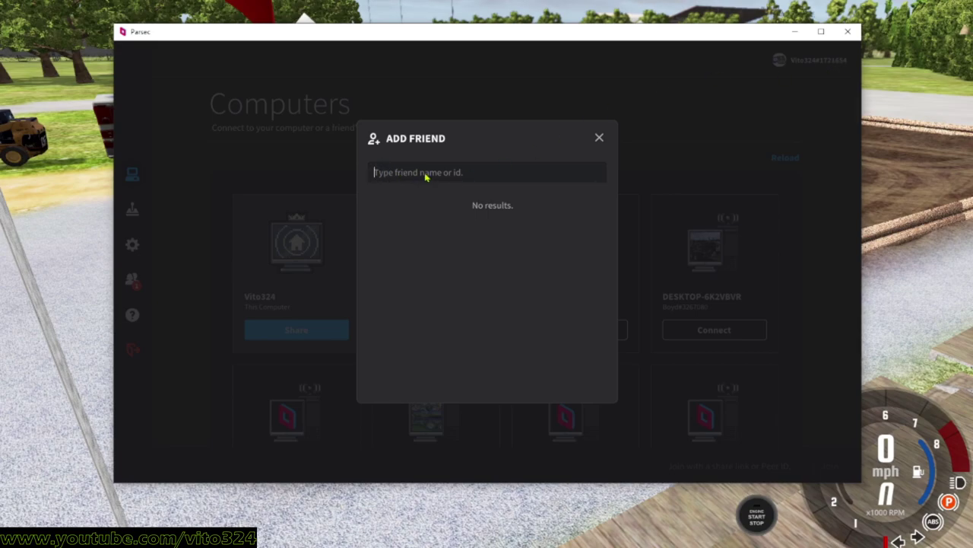
left_click(600, 137)
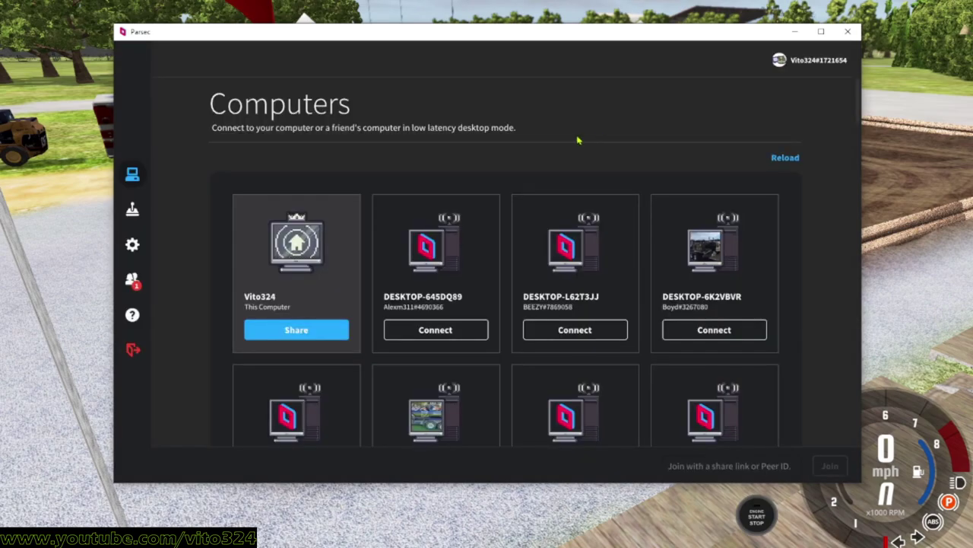
left_click(132, 279)
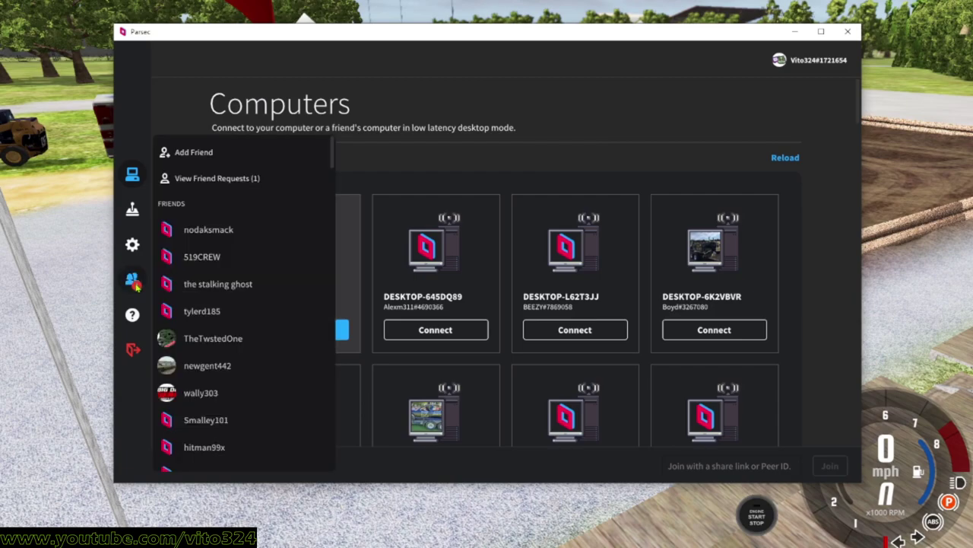
left_click(220, 182)
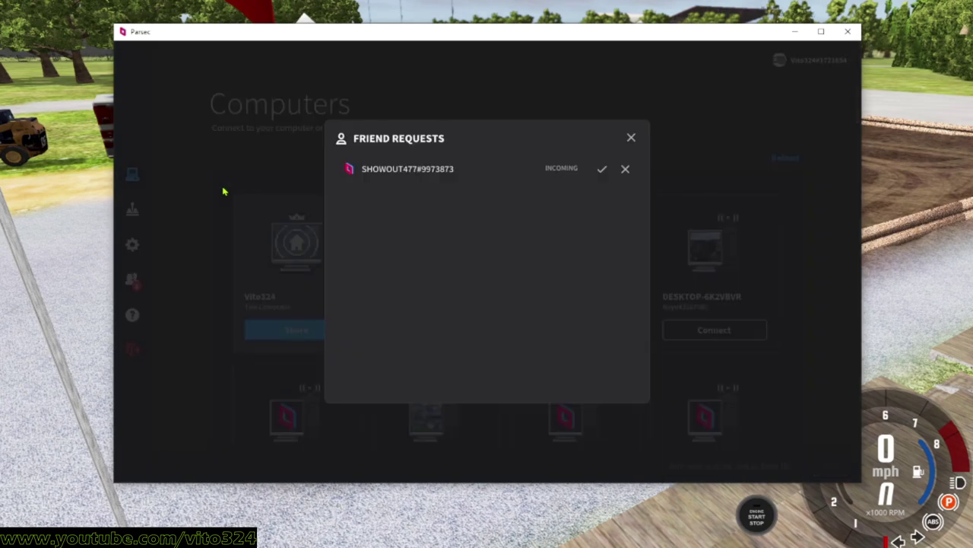
left_click(603, 171)
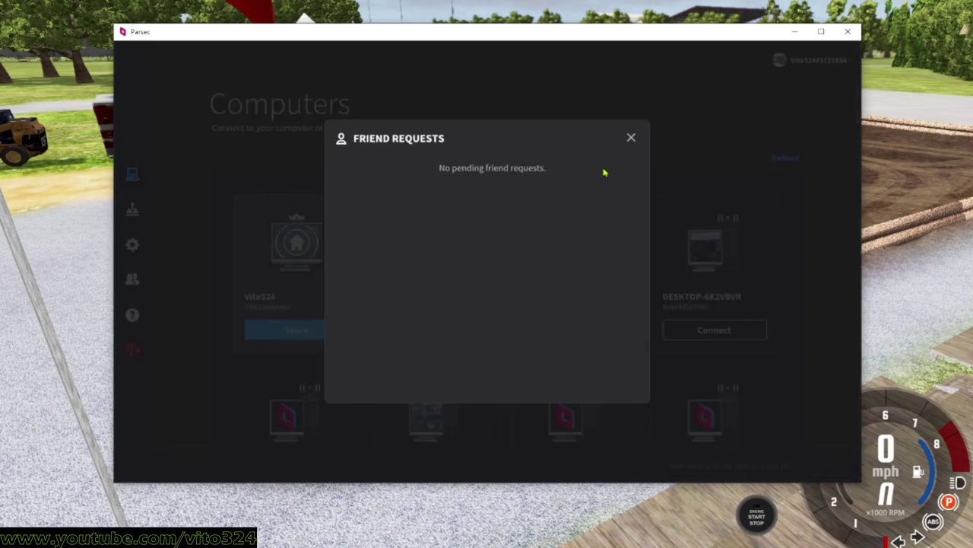
left_click(632, 137)
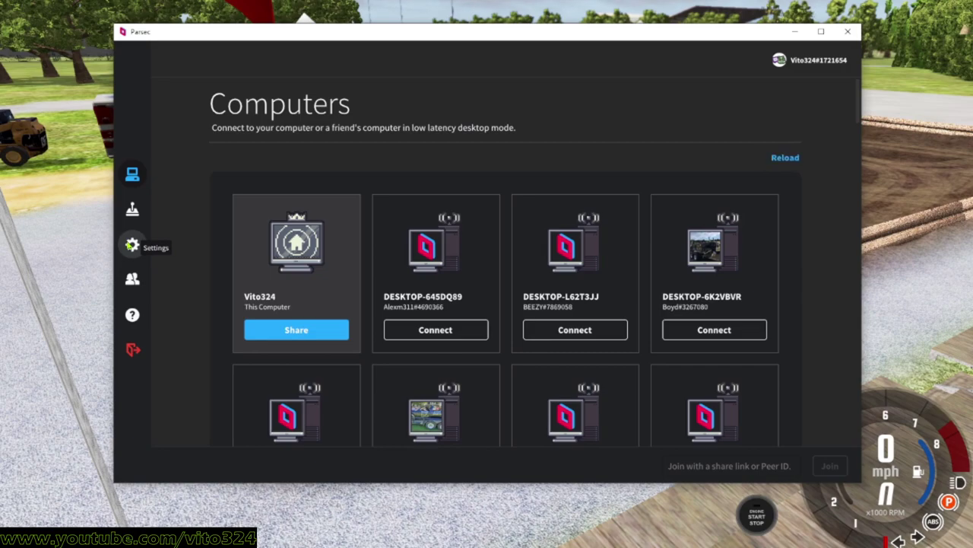
Review Parsec's Client settings: Fullscreen, Direct3D 11, VSync on, NVIDIA decoder, H.265 off.
left_click(133, 244)
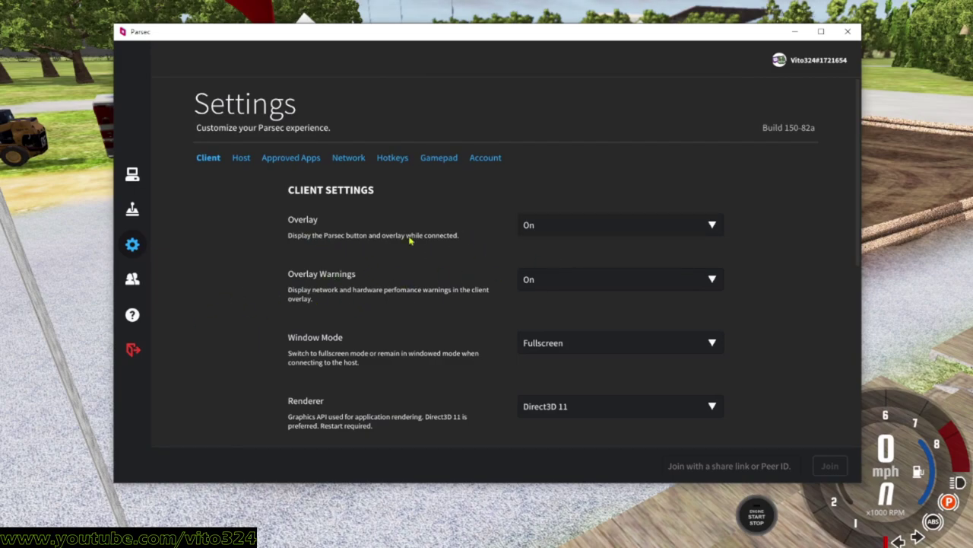
scroll(418, 319, "down", 1)
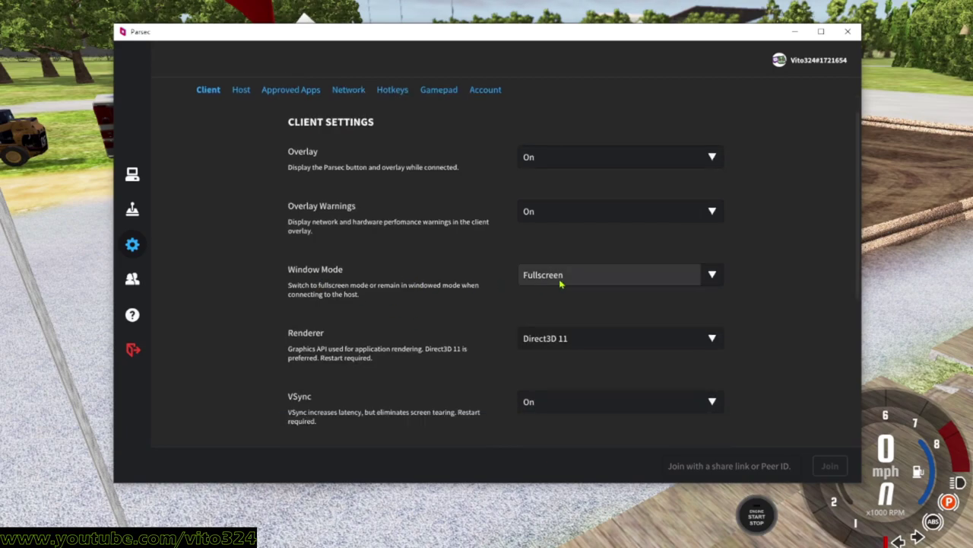
scroll(560, 283, "down", 1)
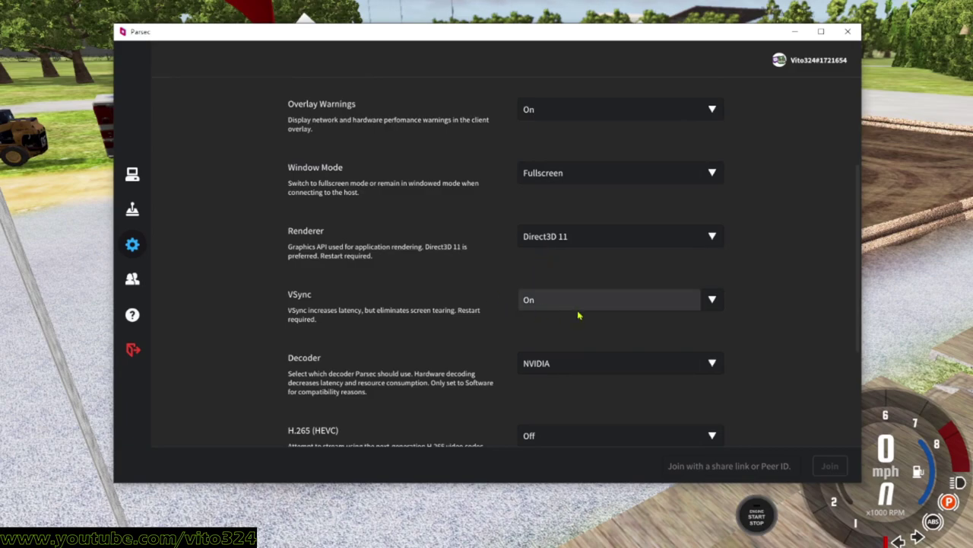
scroll(578, 314, "down", 1)
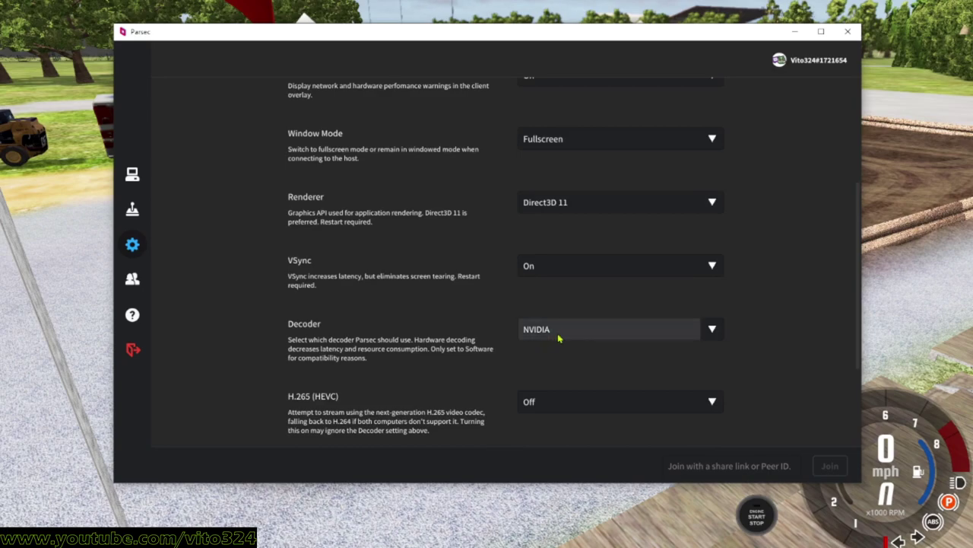
scroll(559, 338, "down", 2)
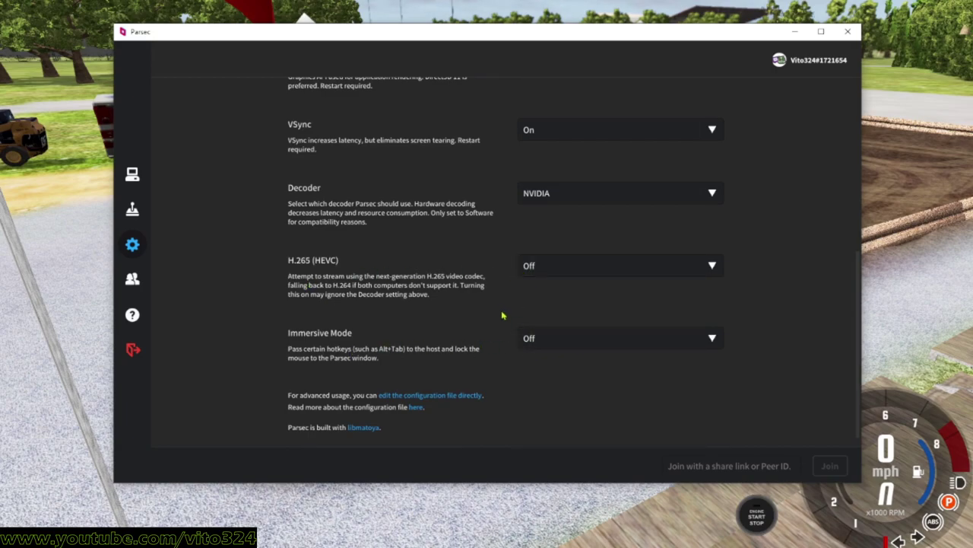
scroll(502, 311, "up", 5)
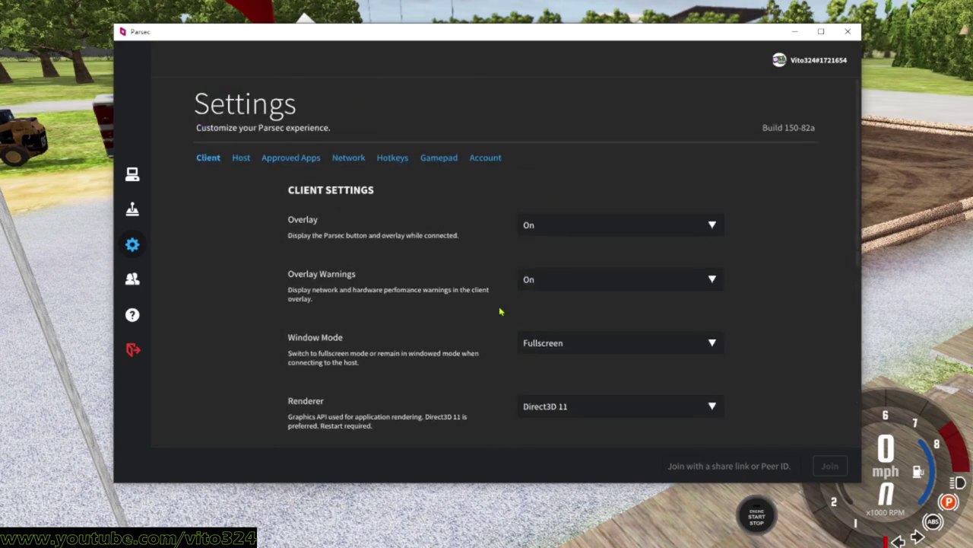
Check Host settings, keeping hosting enabled, with 20 Mbps bandwidth limit and 30 FPS.
left_click(233, 164)
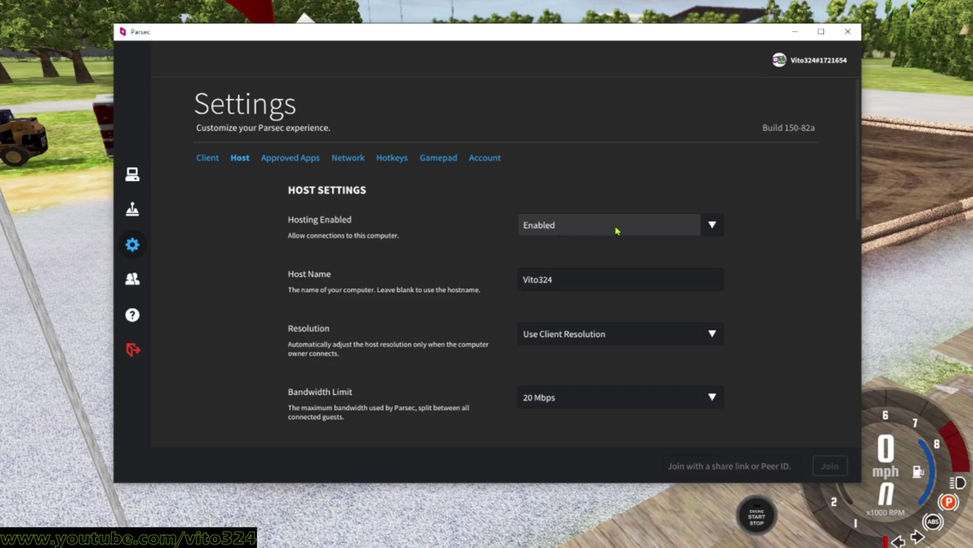
left_click(675, 235)
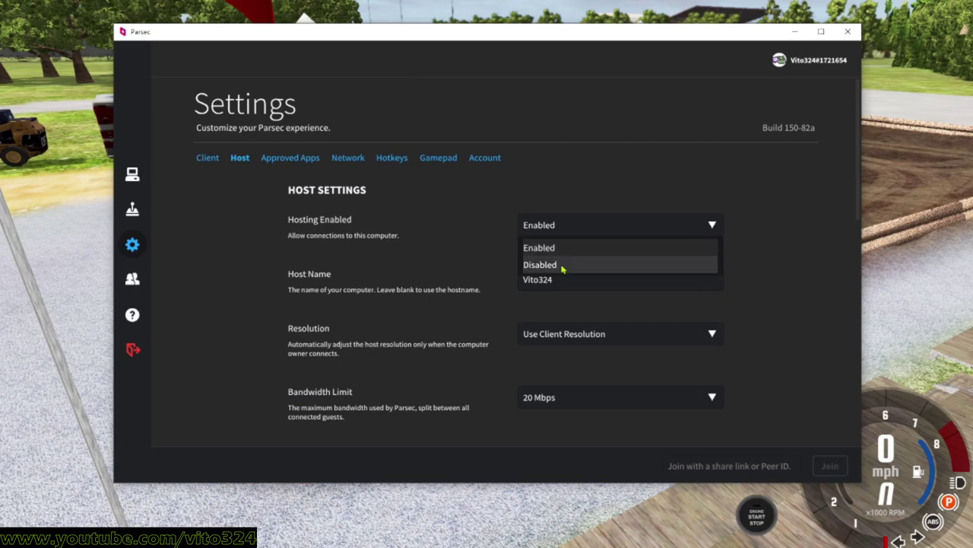
left_click(467, 216)
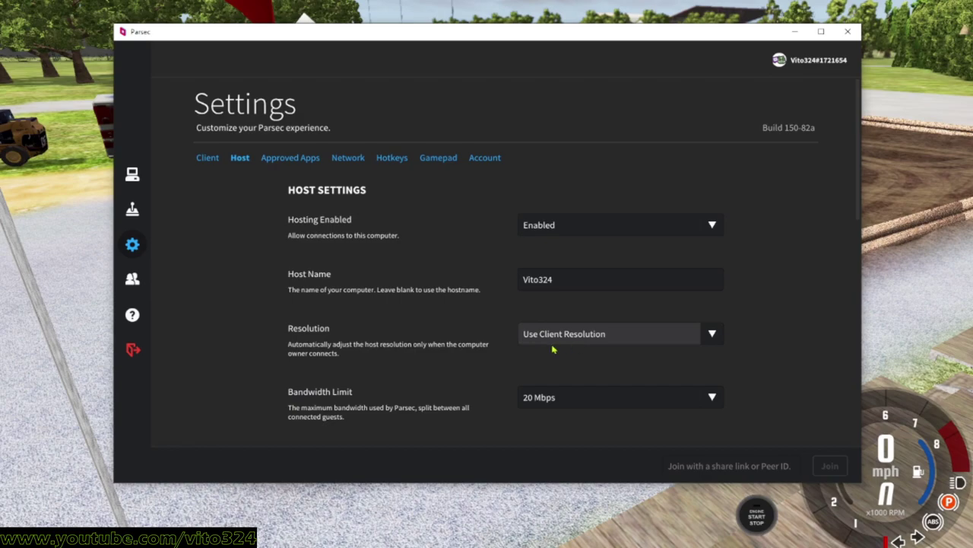
scroll(554, 349, "down", 3)
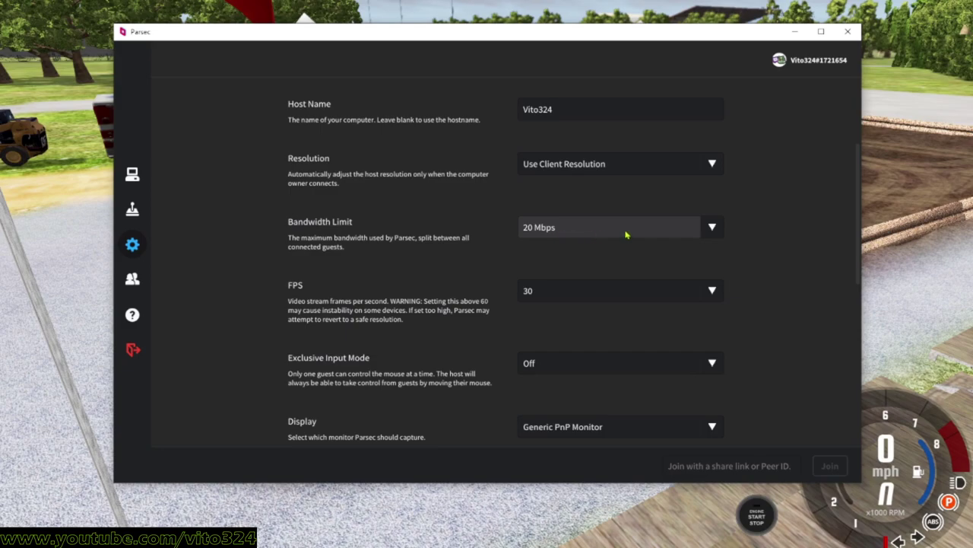
left_click(698, 230)
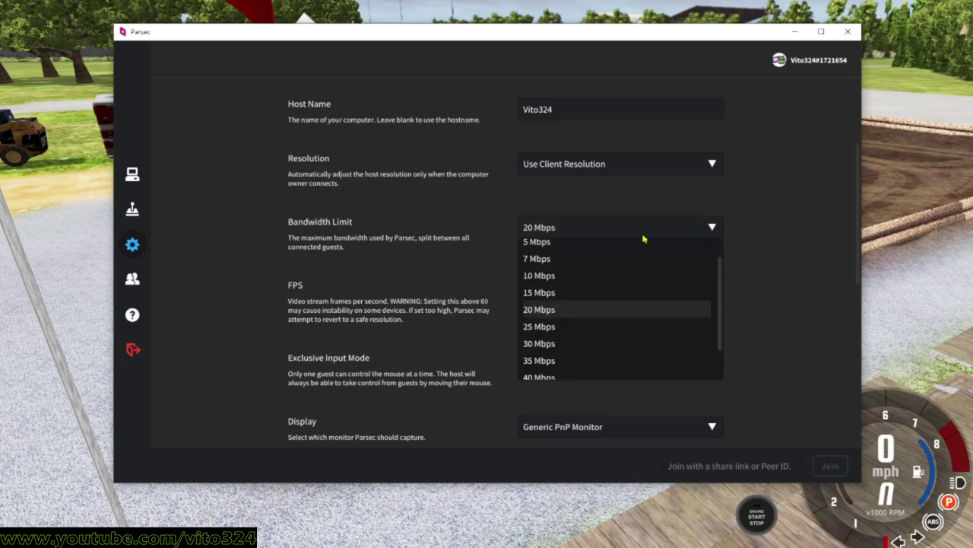
left_click(547, 312)
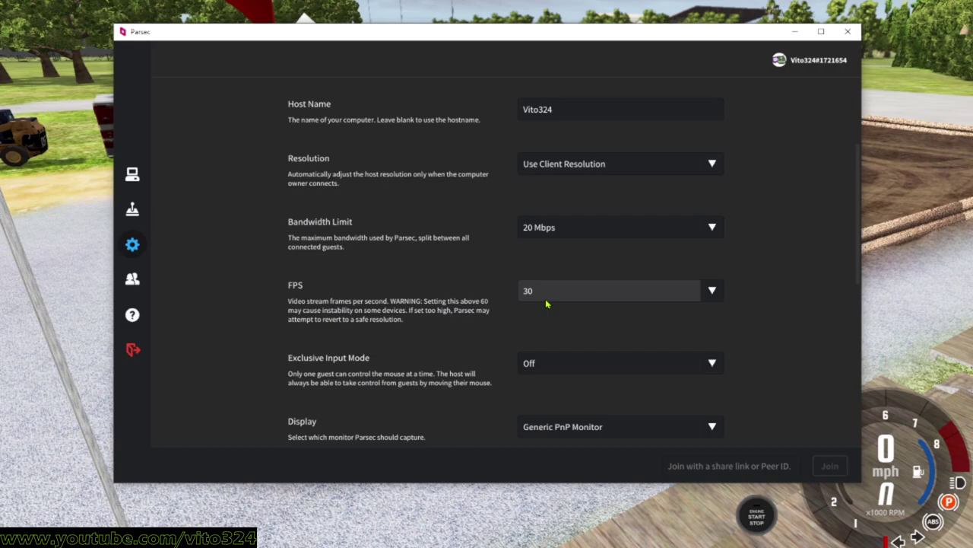
scroll(540, 304, "down", 1)
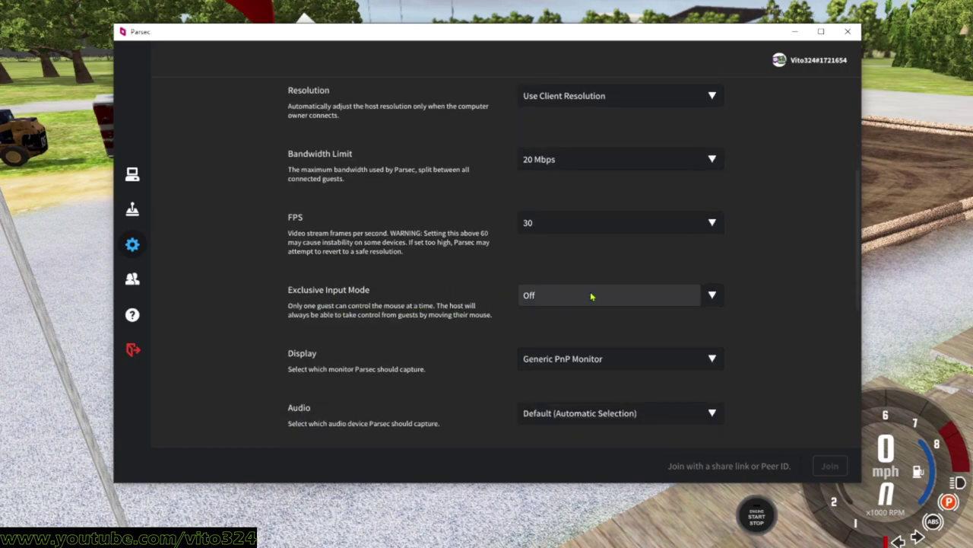
scroll(592, 296, "down", 1)
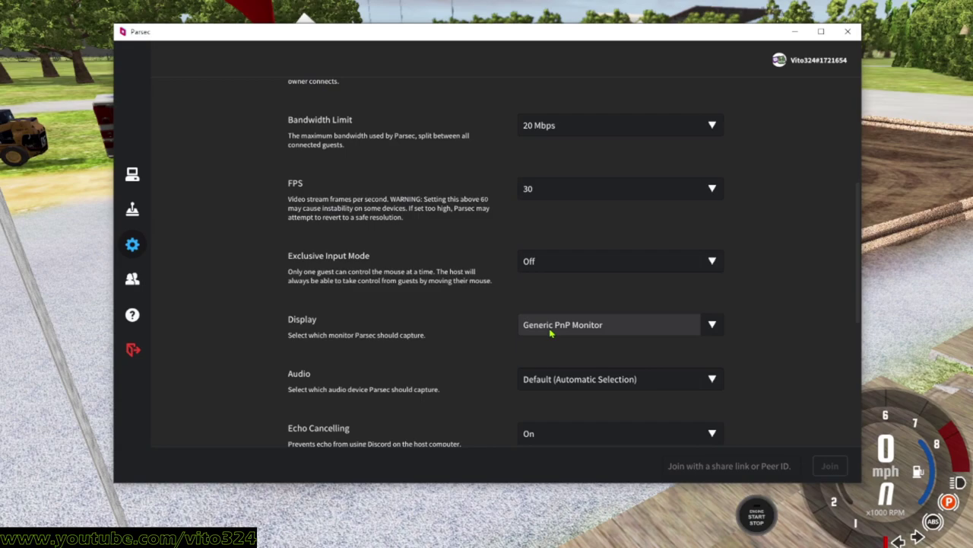
scroll(525, 336, "down", 1)
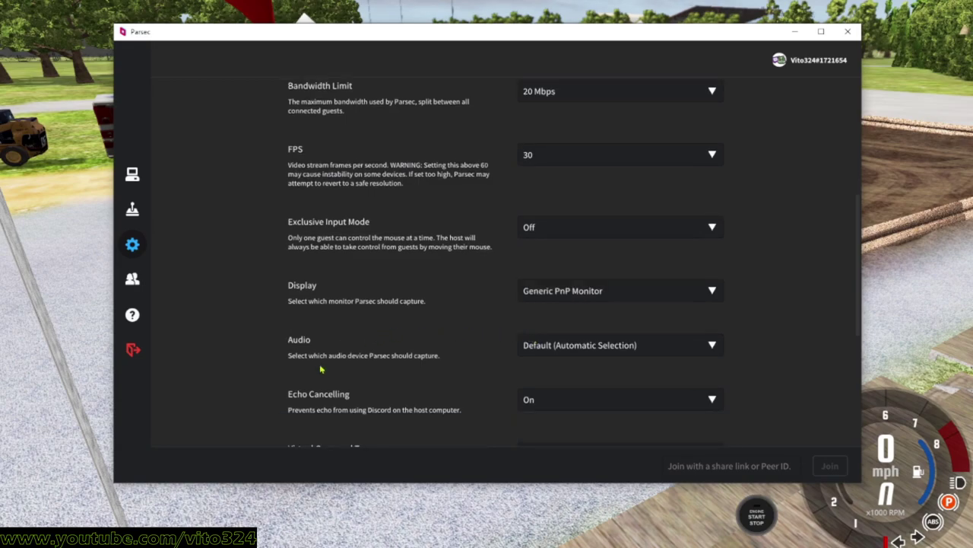
scroll(321, 369, "down", 1)
scroll(470, 362, "down", 1)
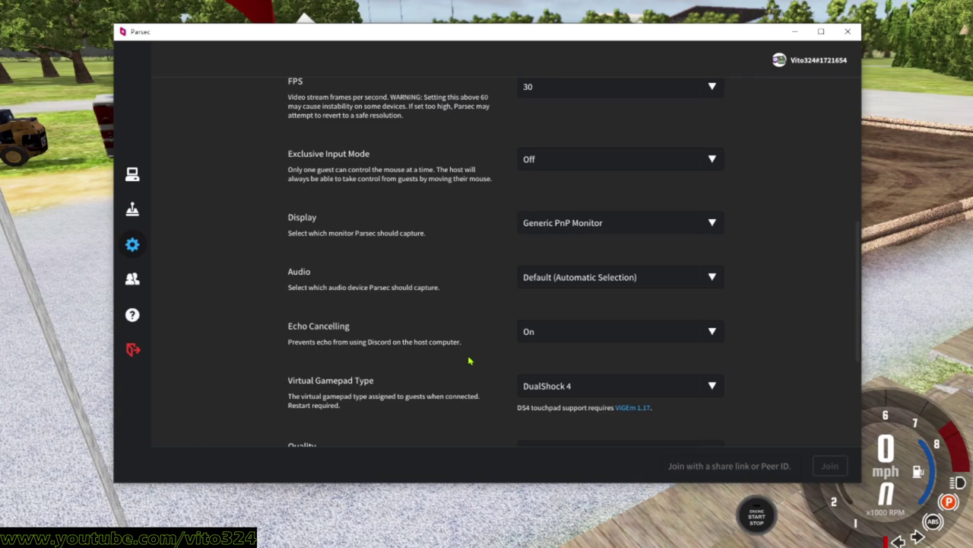
scroll(470, 360, "down", 1)
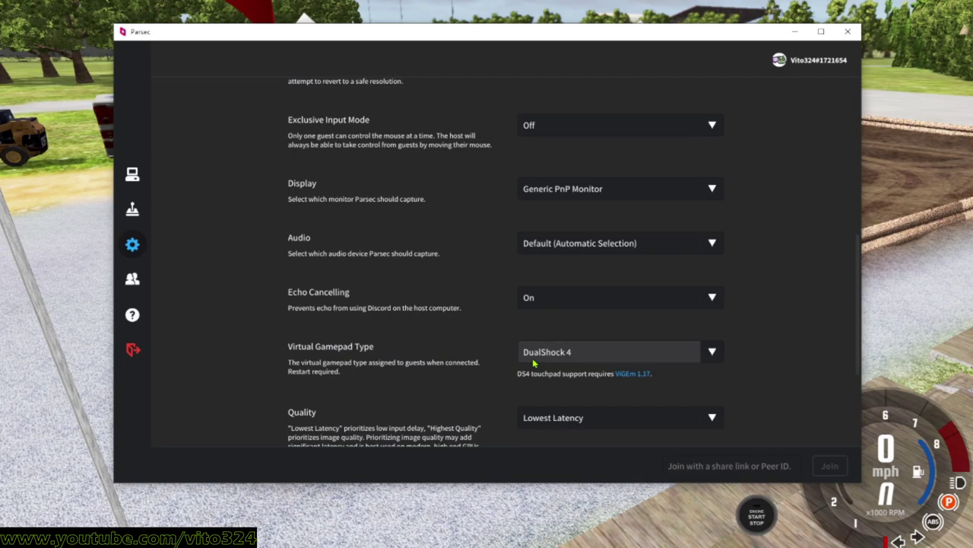
scroll(533, 364, "down", 1)
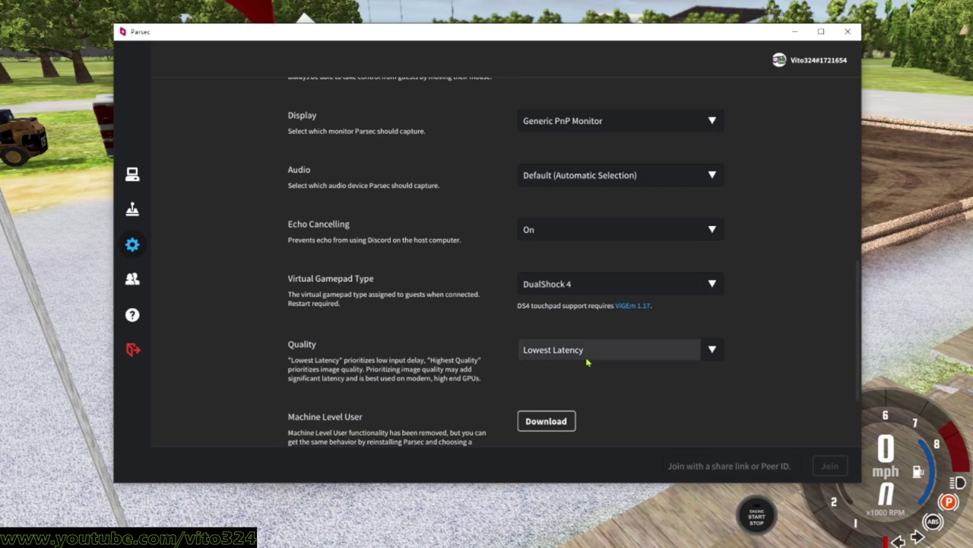
scroll(492, 289, "up", 8)
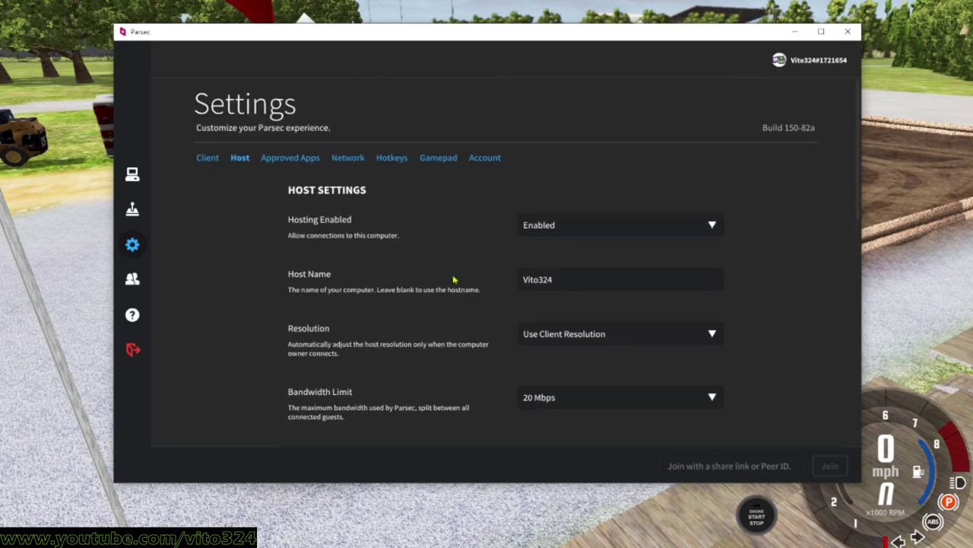
Scroll through Parsec's Network settings tab to review its options.
left_click(344, 161)
scroll(439, 305, "down", 3)
scroll(438, 305, "up", 2)
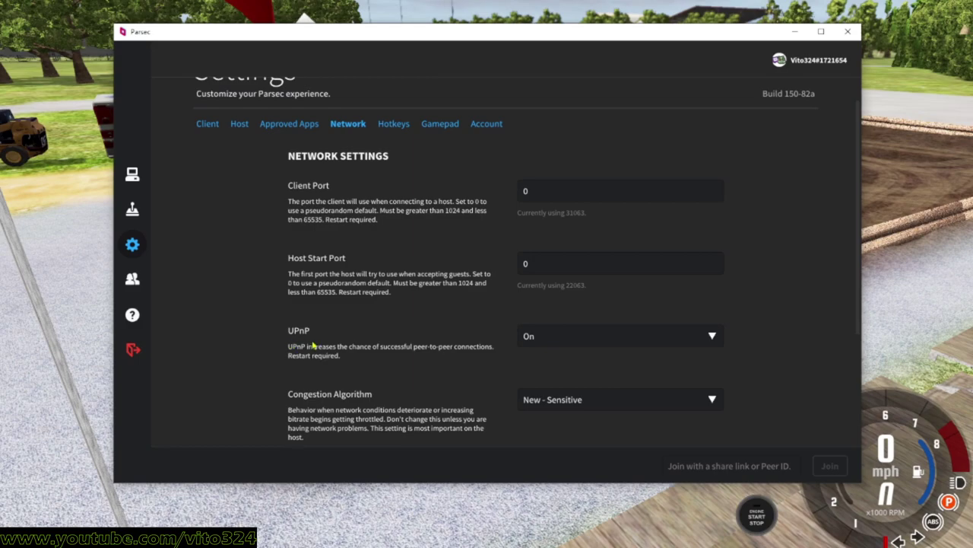
scroll(523, 346, "down", 1)
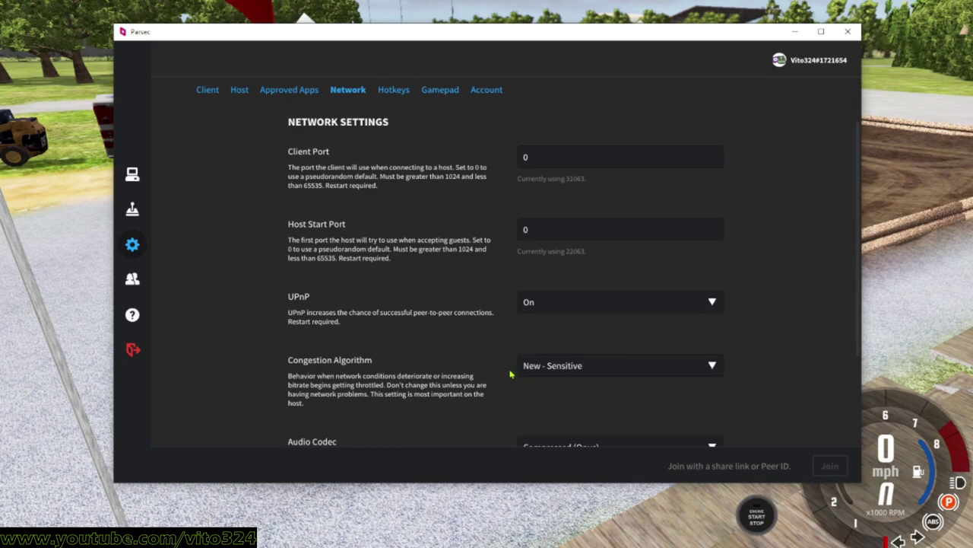
scroll(480, 354, "down", 4)
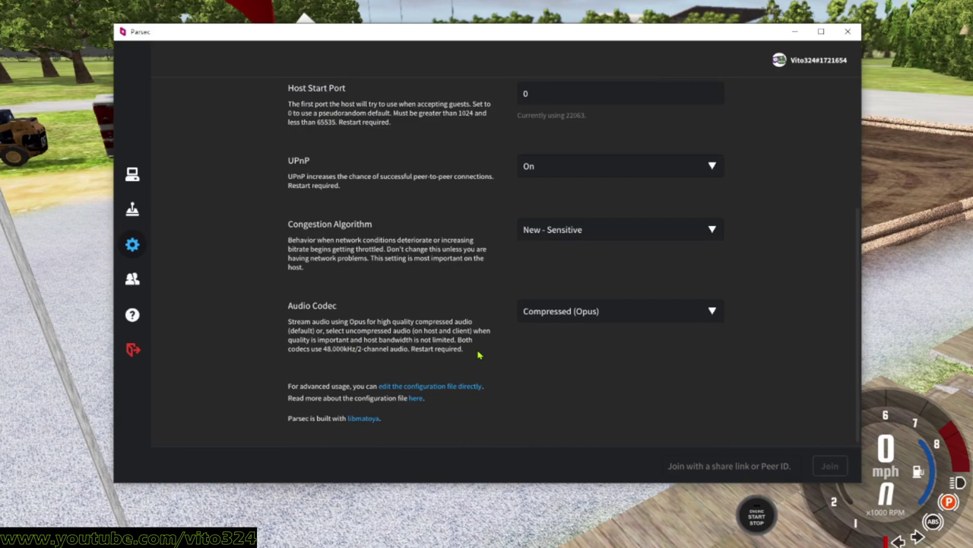
scroll(480, 354, "up", 6)
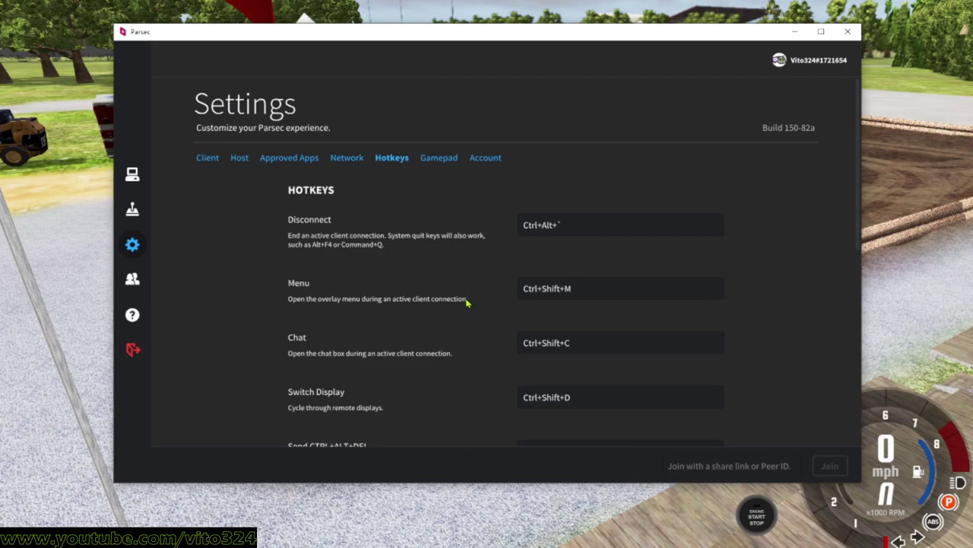
Scroll the Hotkeys list down to Accept All (Ctrl+F1) and Kick All (Ctrl+F3).
scroll(466, 302, "down", 5)
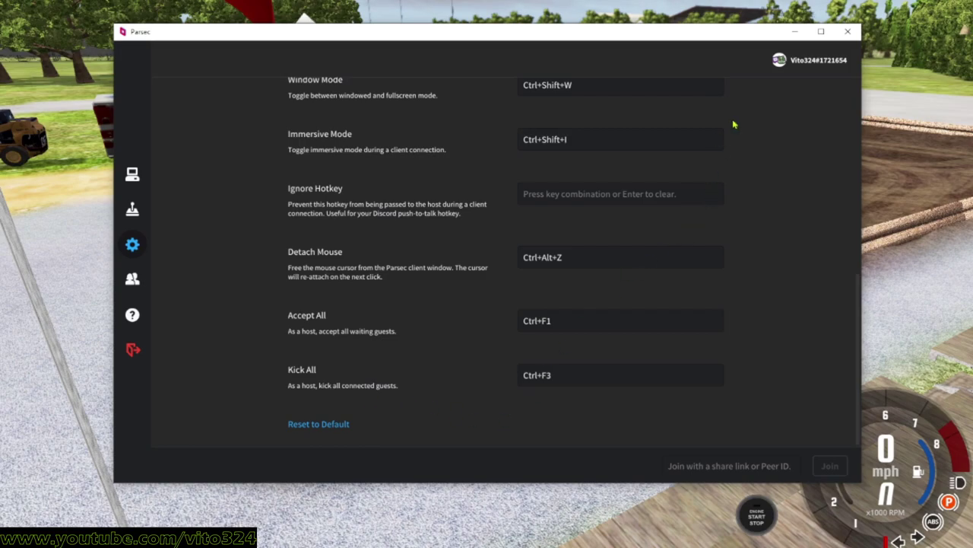
Minimize Parsec, open Steam's store window and browse its client menus.
left_click(796, 34)
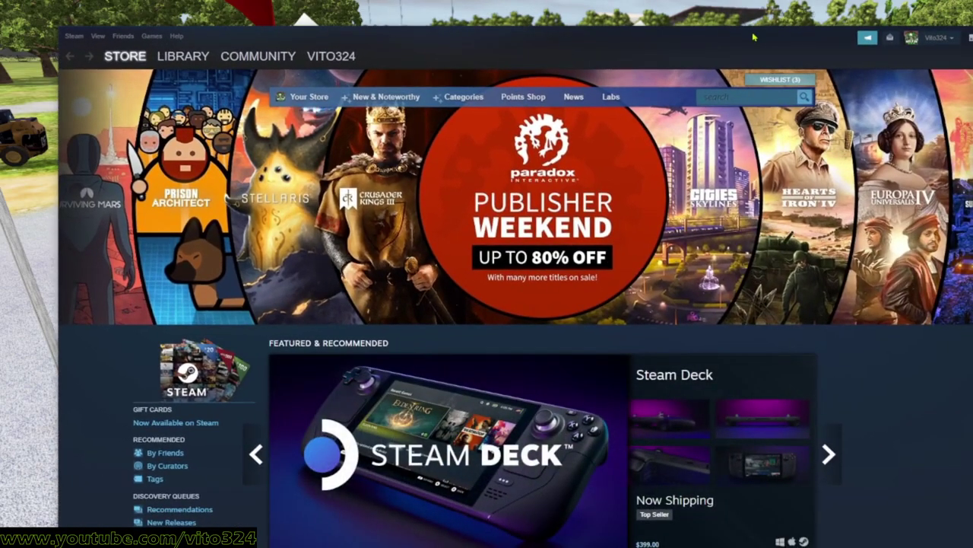
double_click(650, 35)
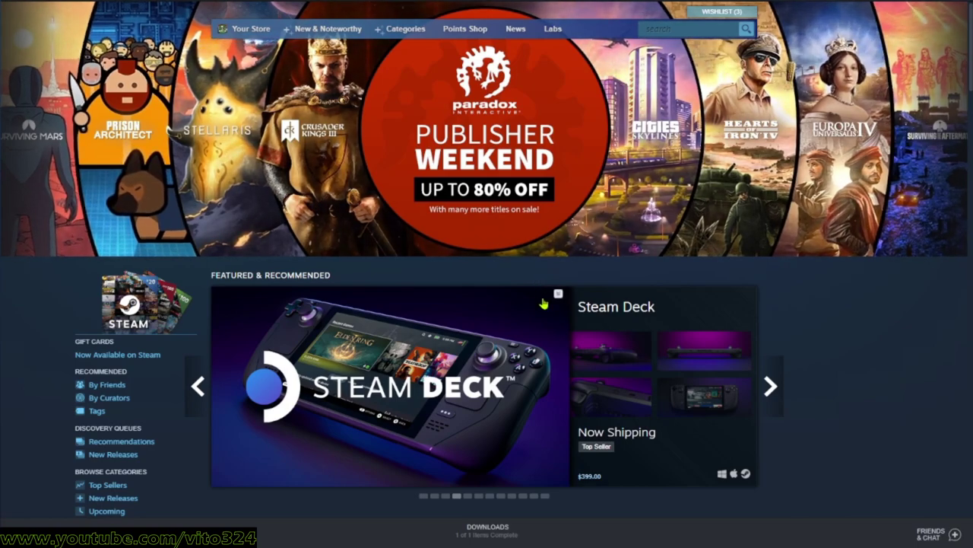
left_click(14, 1)
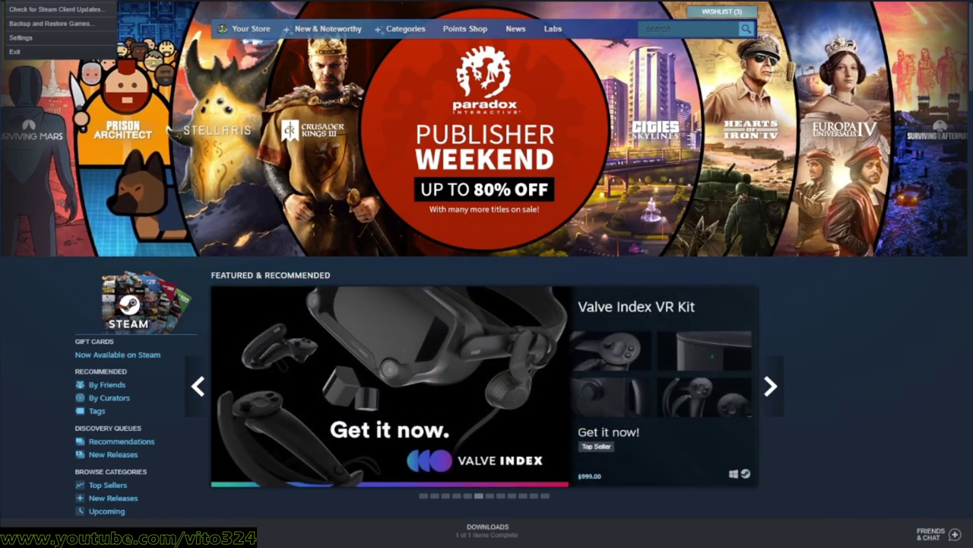
key("Right")
key("Right")
key("Right")
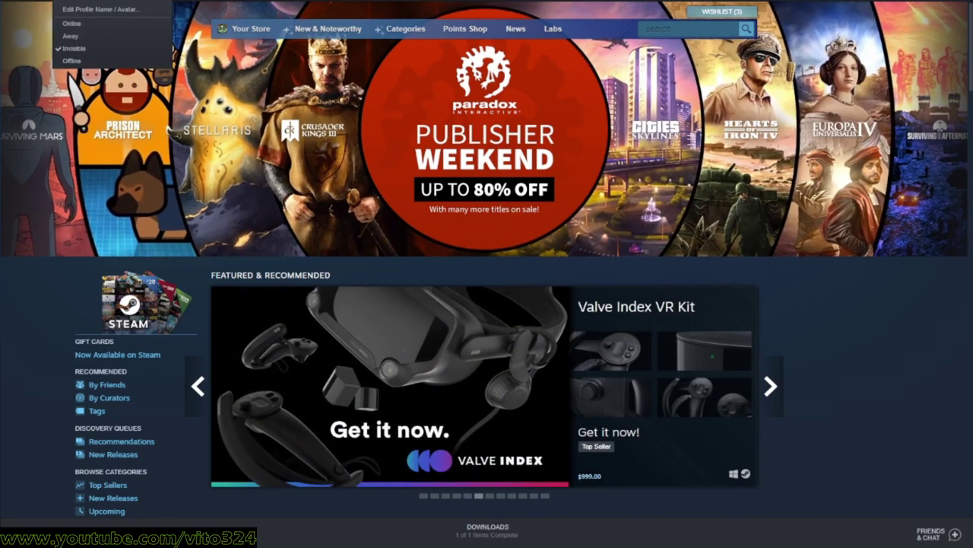
key("Right")
key("Right")
key("Right")
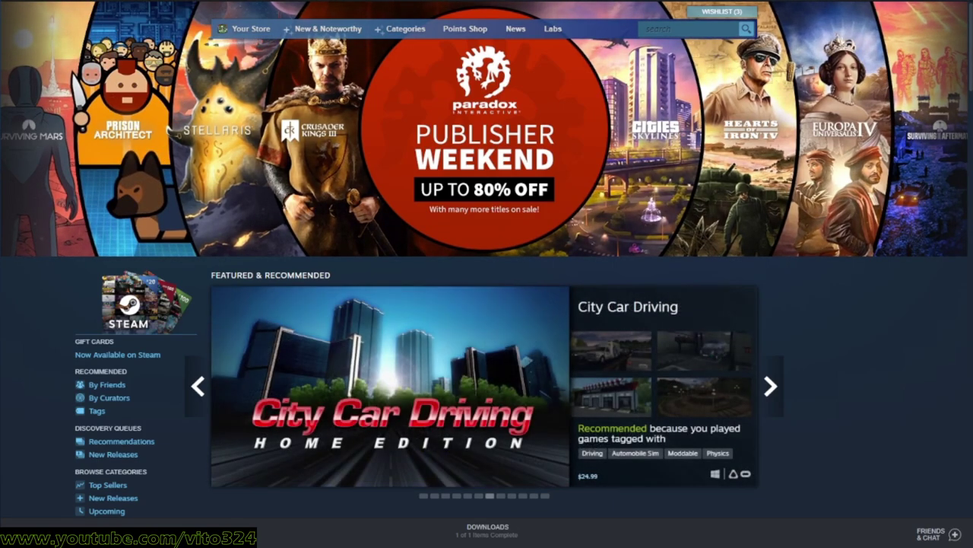
key("Escape")
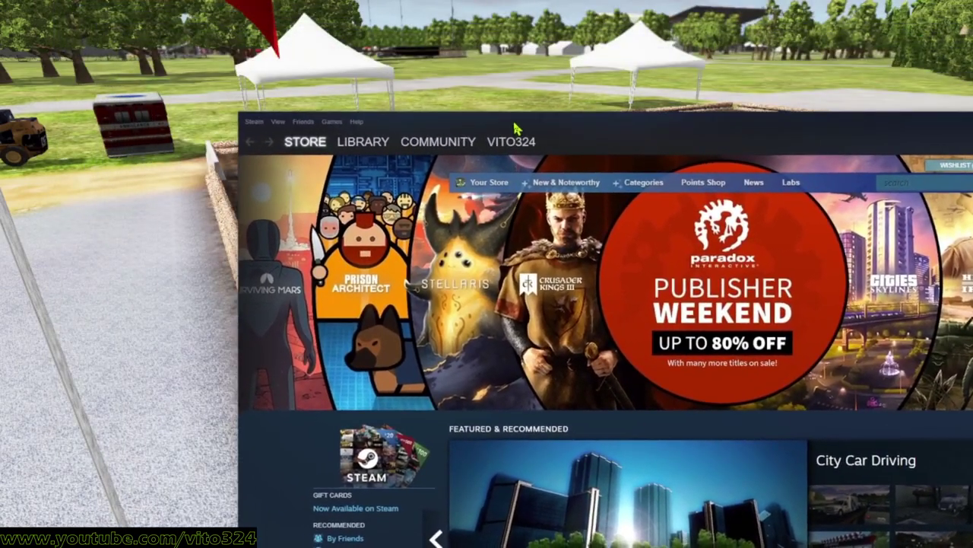
Resize and reposition the Steam store window over the derby arena.
left_click_drag(514, 130, 487, 134)
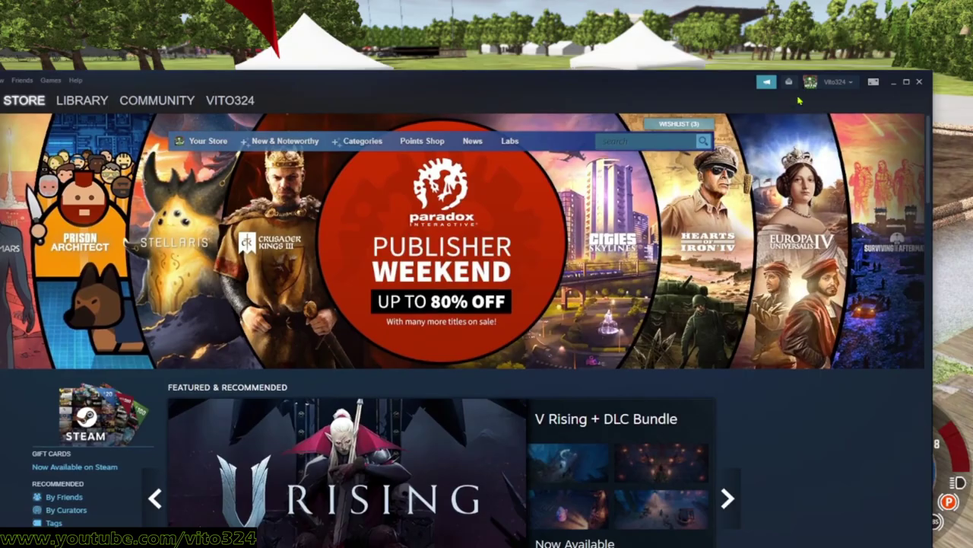
double_click(798, 101)
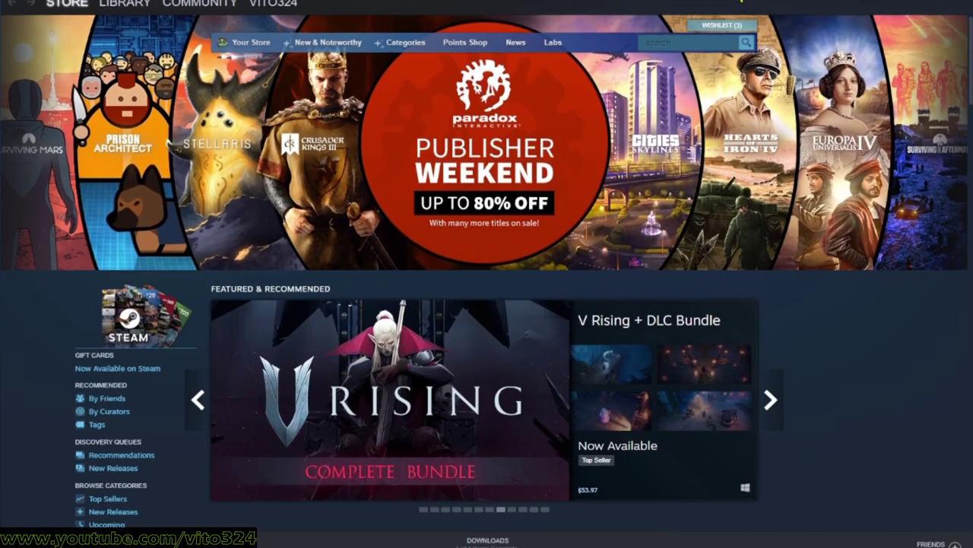
left_click_drag(741, 1, 557, 117)
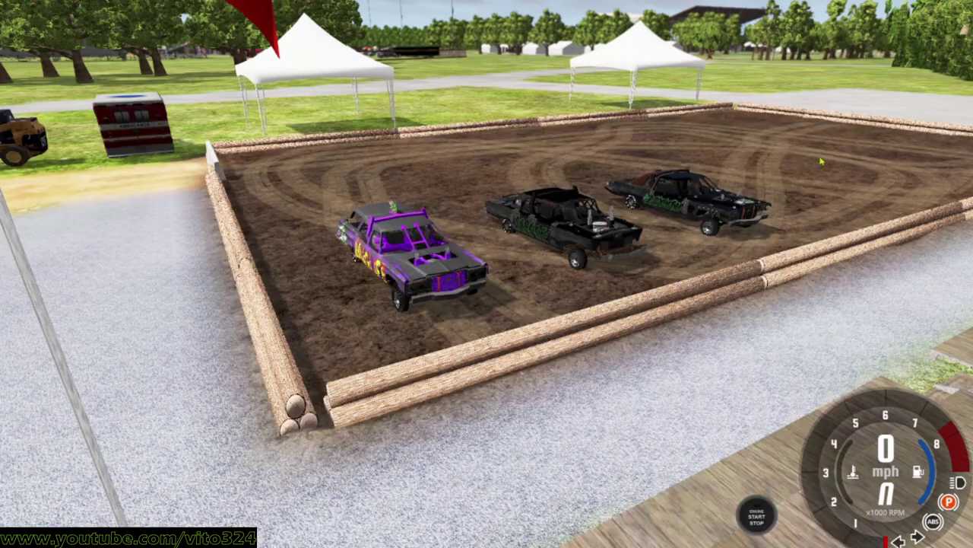
key("shift+Tab")
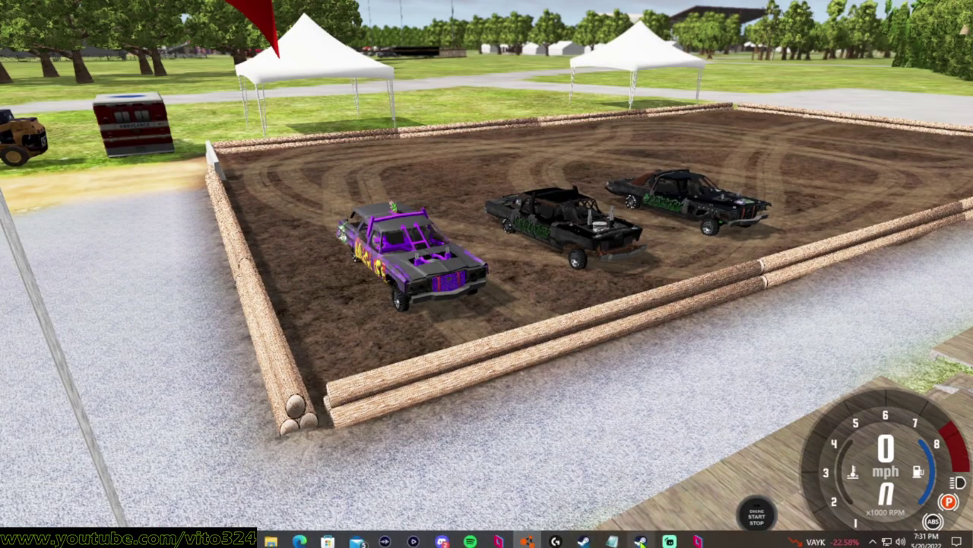
left_click(640, 539)
left_click_drag(609, 124, 743, 69)
left_click_drag(358, 48, 698, 97)
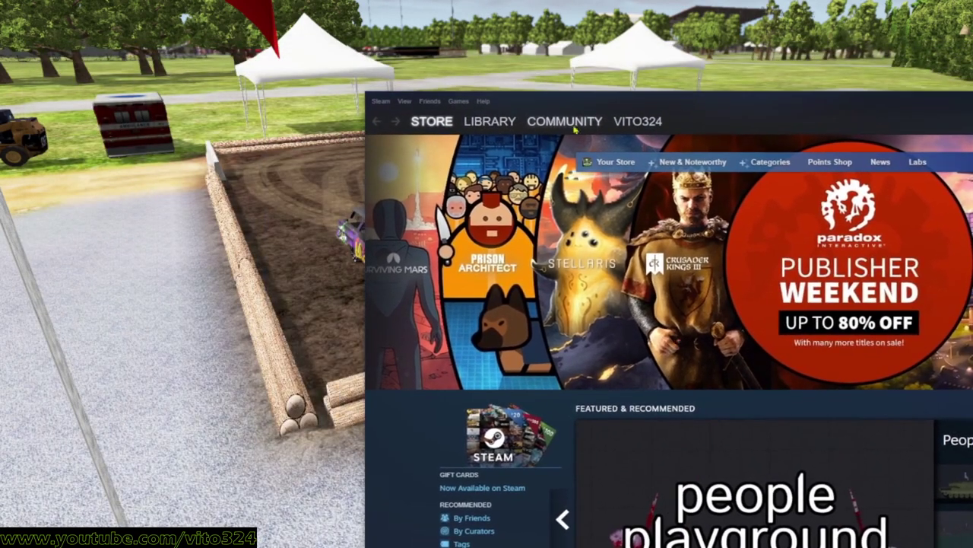
Open Steam's general controller settings via Settings > Controller.
left_click(382, 102)
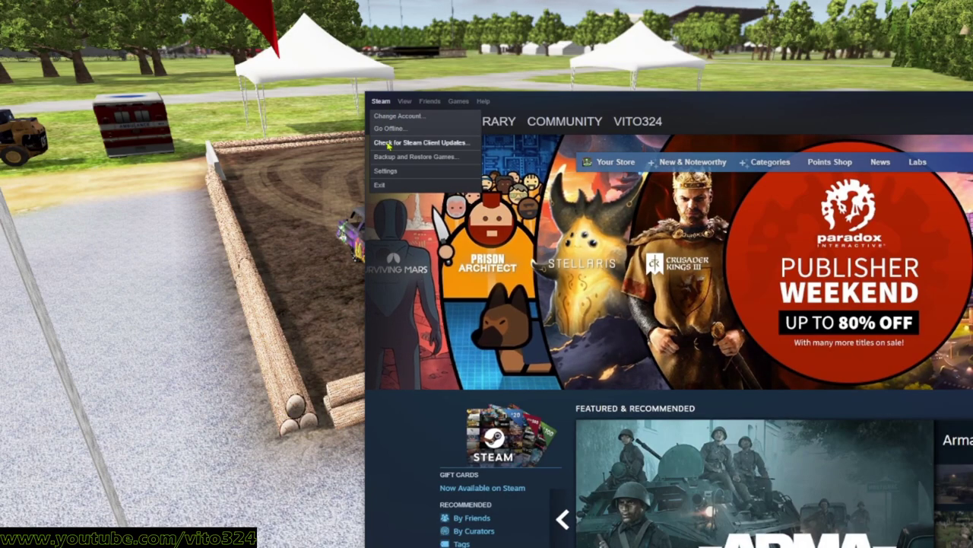
left_click(386, 172)
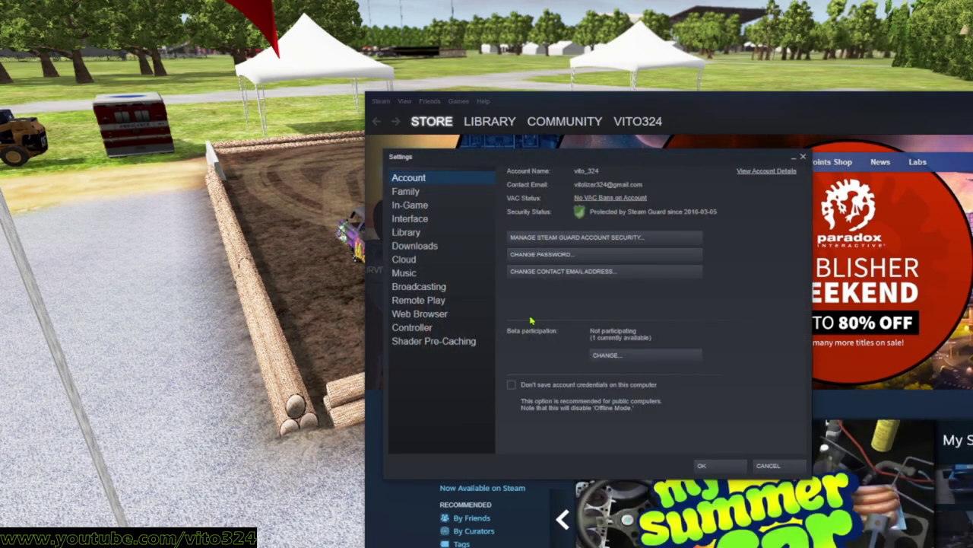
left_click(412, 328)
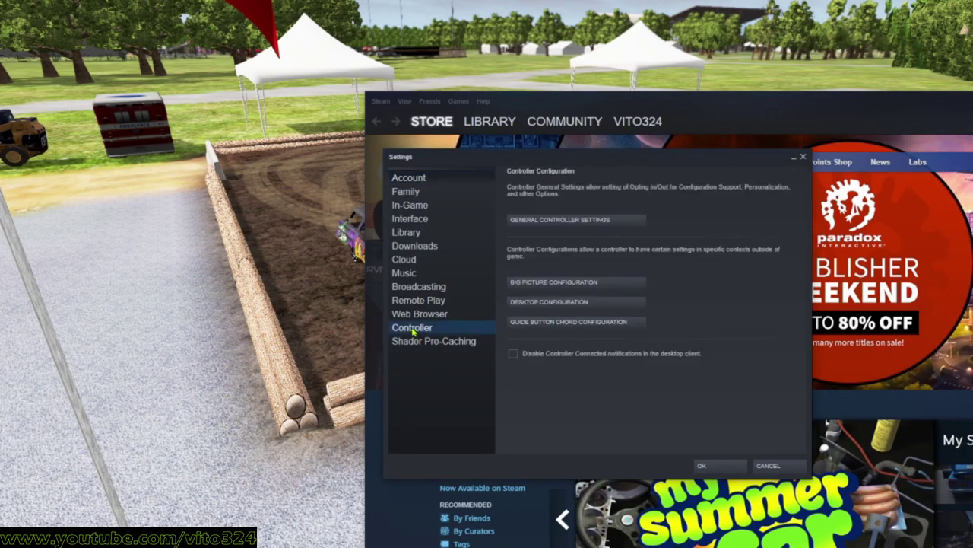
left_click(545, 220)
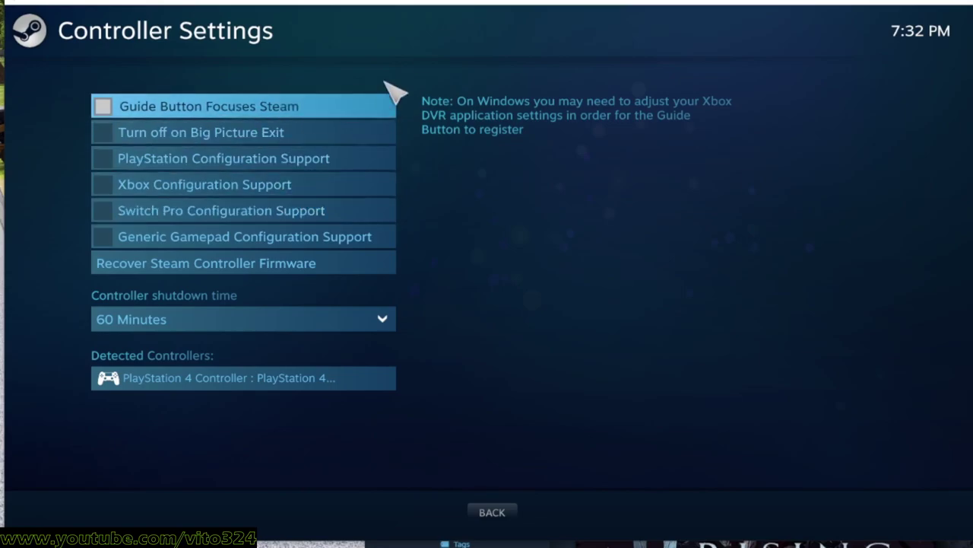
Close the Big Picture controller settings and Settings dialog, then reposition the store window.
left_click_drag(462, 11, 321, 28)
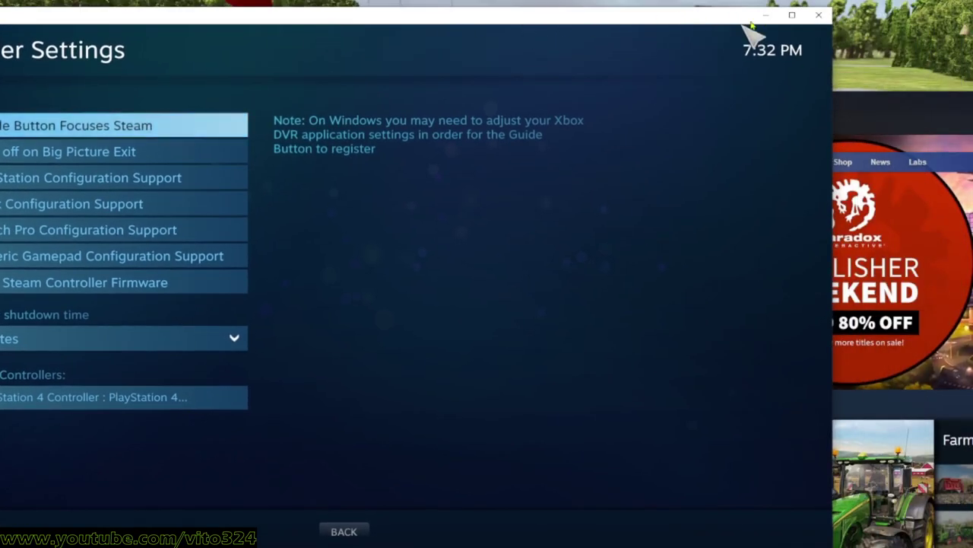
left_click(818, 15)
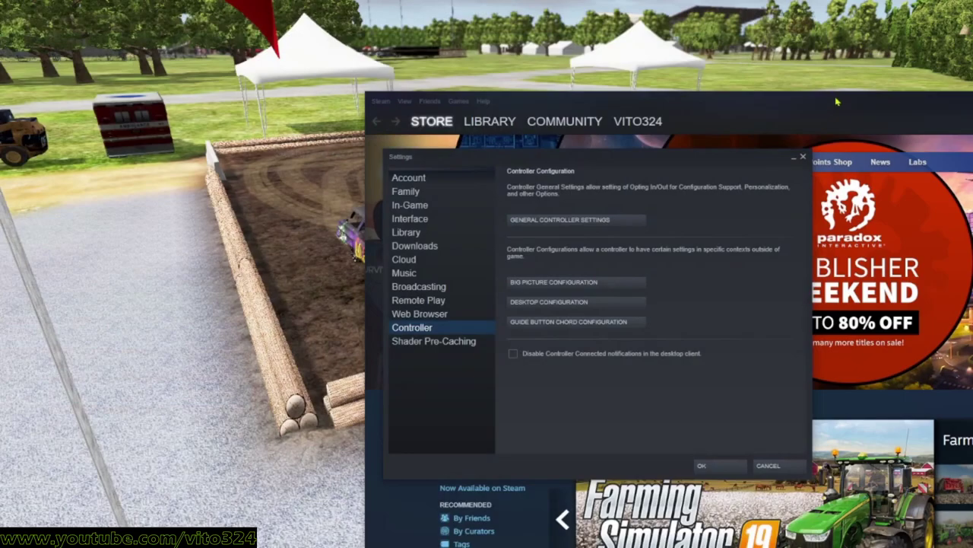
left_click(803, 157)
left_click_drag(751, 101, 398, 61)
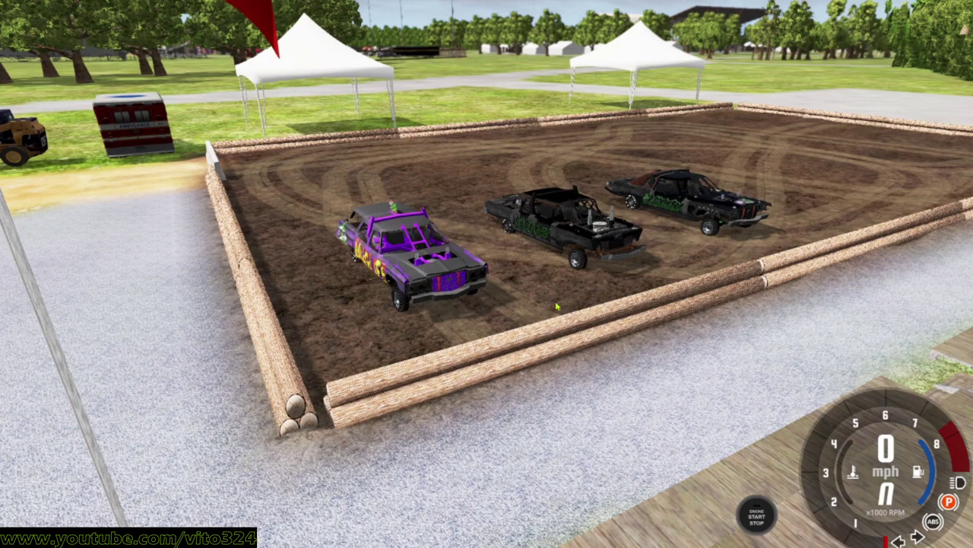
Open BeamNG.drive's radial main menu with Escape over the derby arena.
key("Escape")
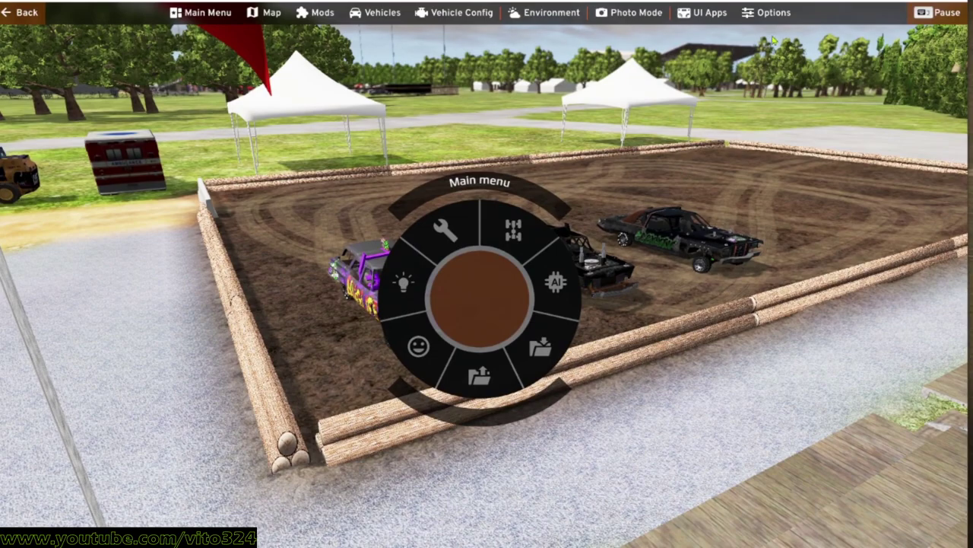
In Gameplay options, tick 'Use multiseat for this session' and 'Display multiseat player tags'.
left_click(776, 13)
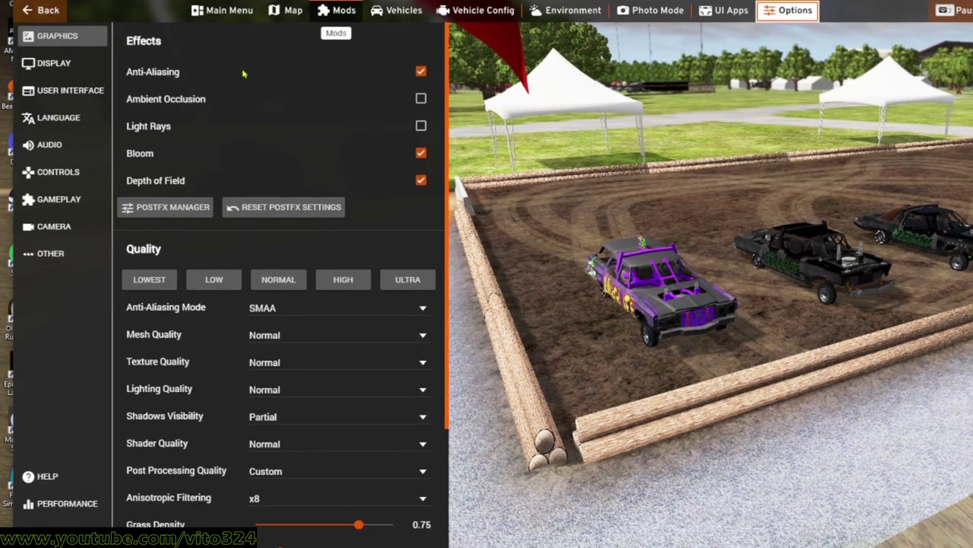
left_click(63, 204)
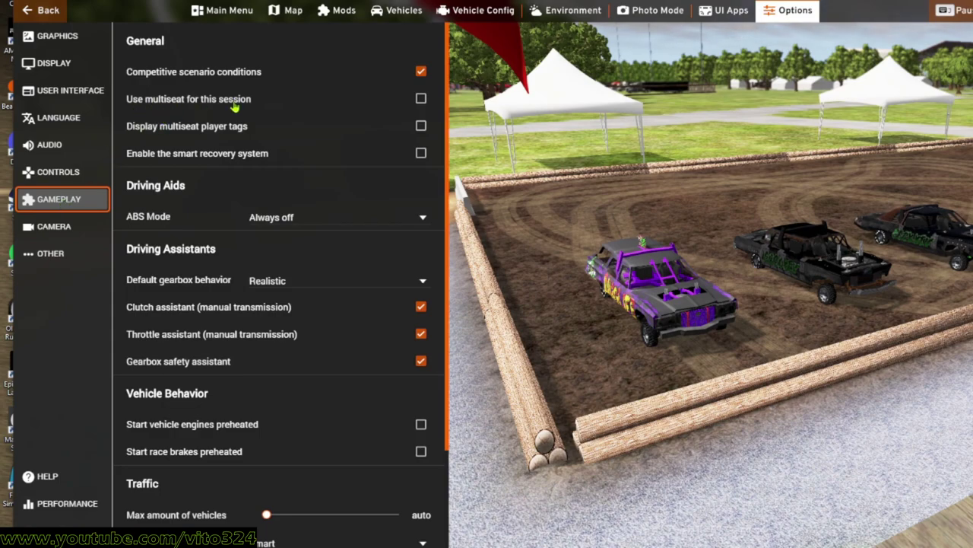
left_click(422, 100)
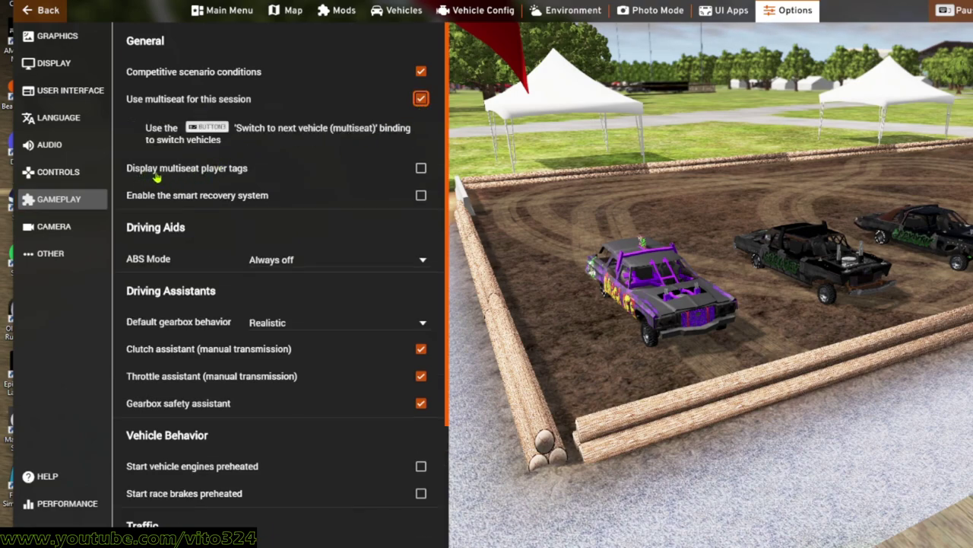
left_click(422, 170)
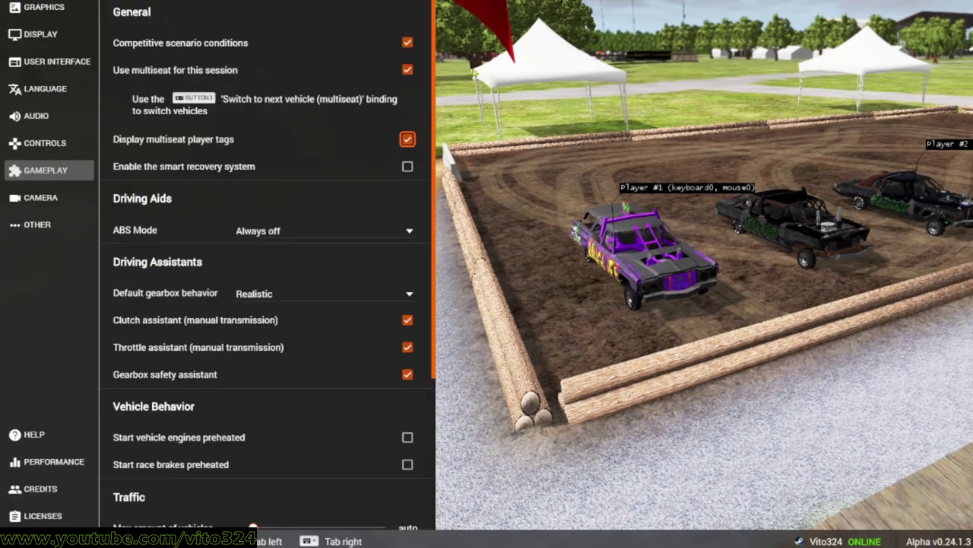
Return to the arena, cycle Player #2 onto the middle black car, then reopen the main menu.
key("Escape")
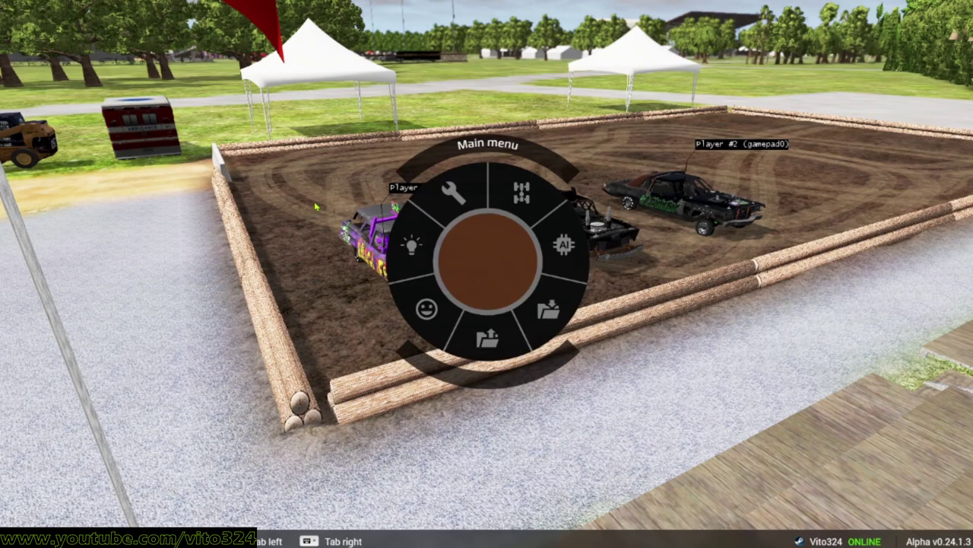
key("Escape")
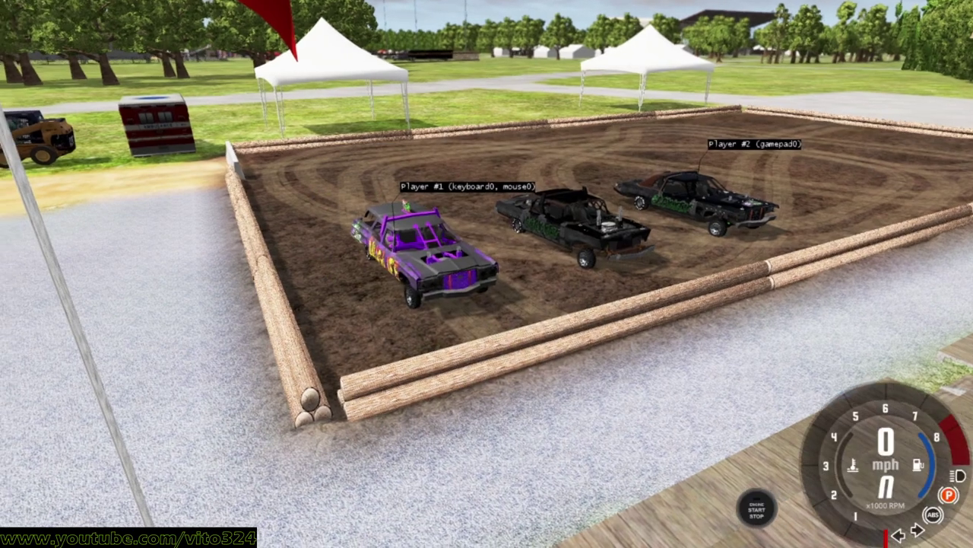
key("Tab")
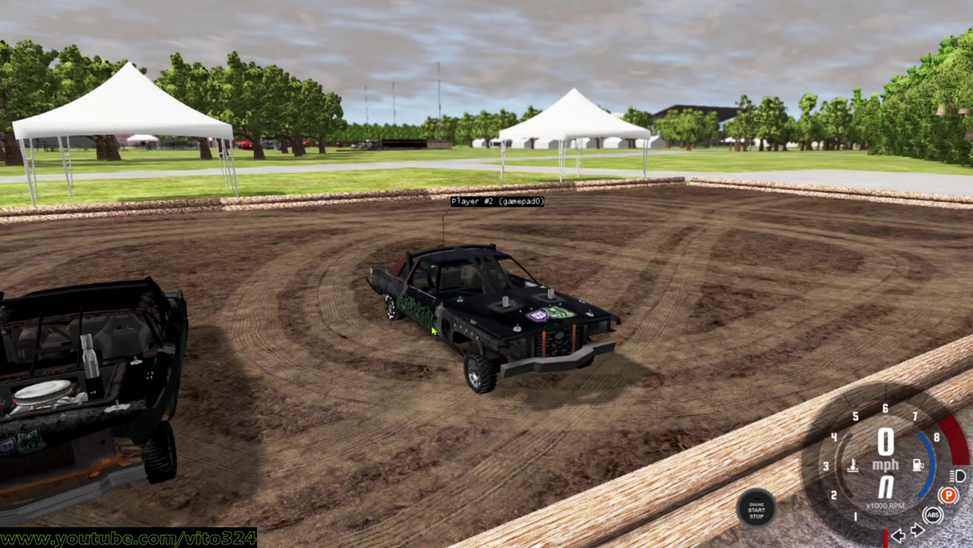
key("Tab")
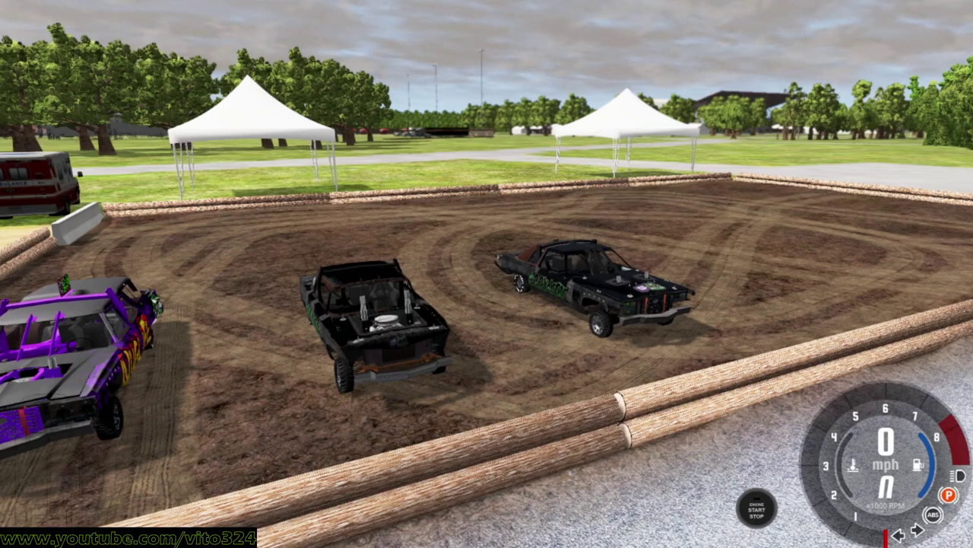
key("Tab")
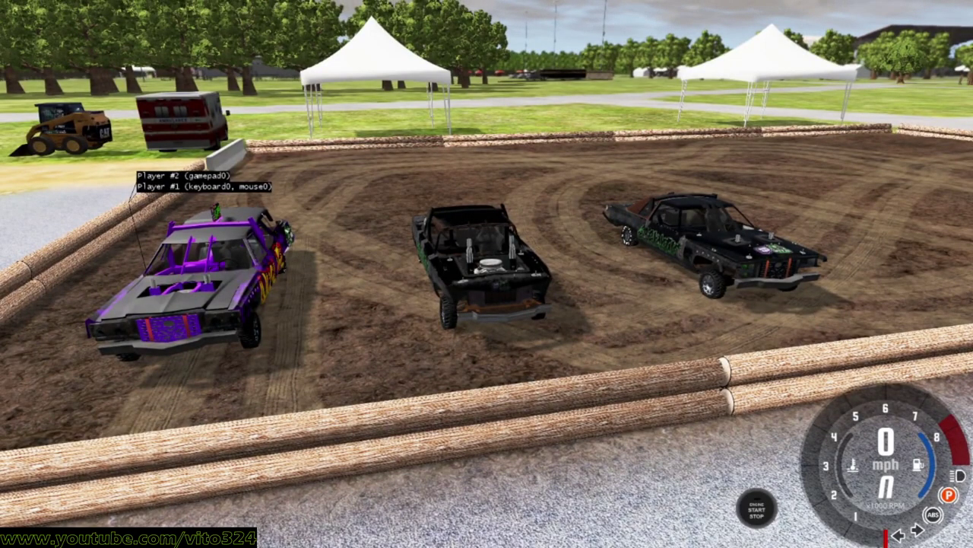
key("Tab")
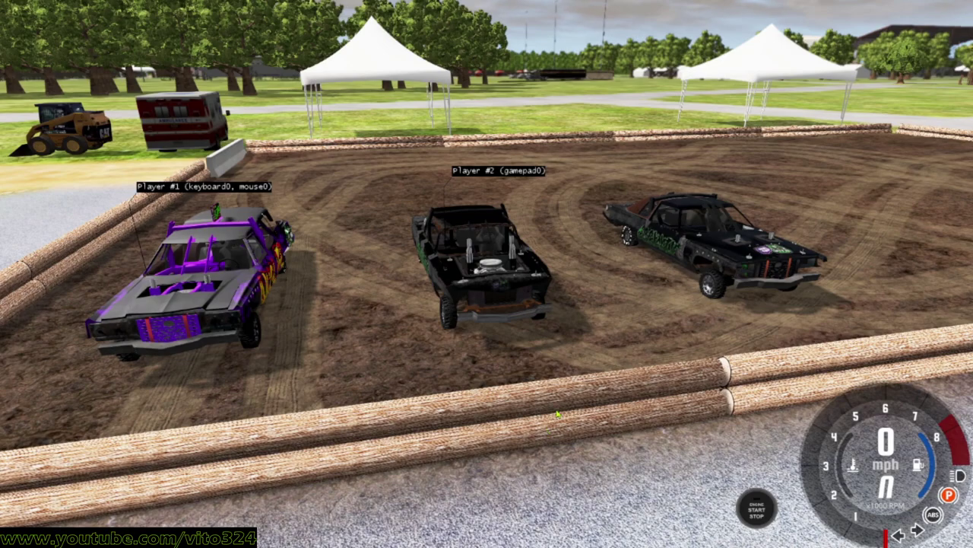
key("Escape")
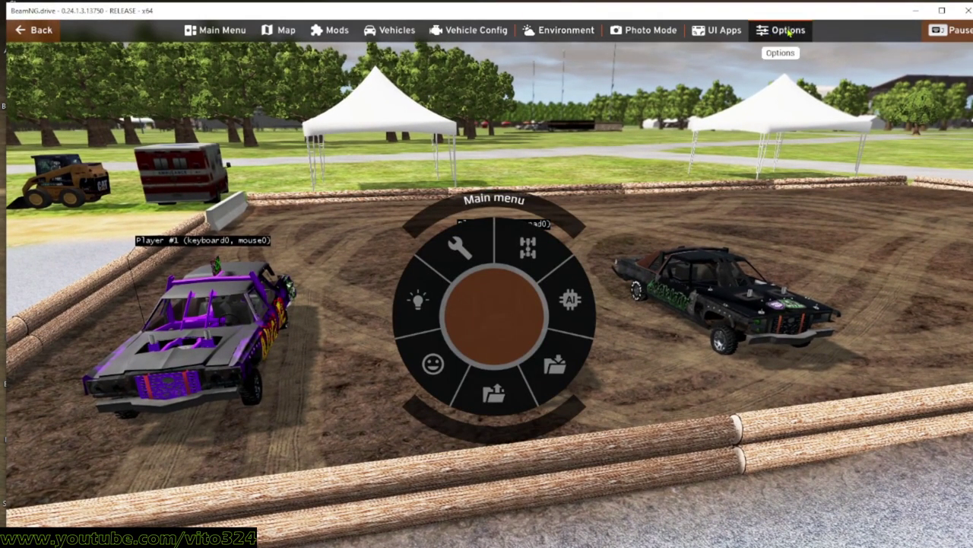
Open Options > Controls and scroll through the expanded Vehicle bindings.
left_click(787, 30)
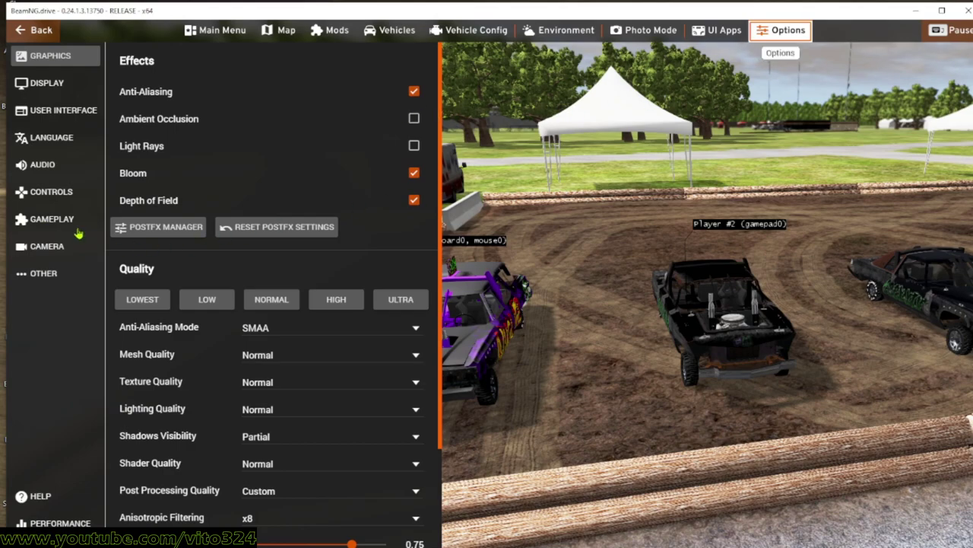
left_click(44, 197)
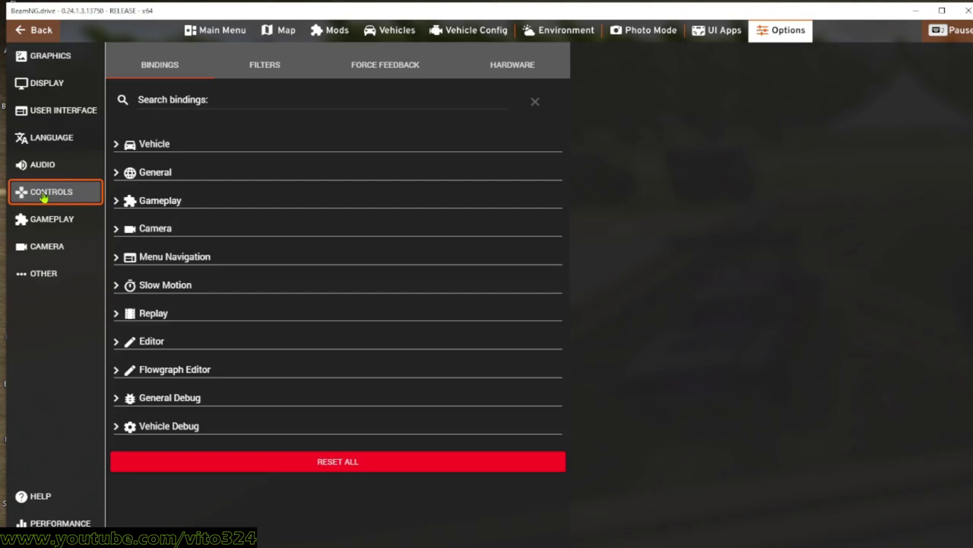
left_click(144, 146)
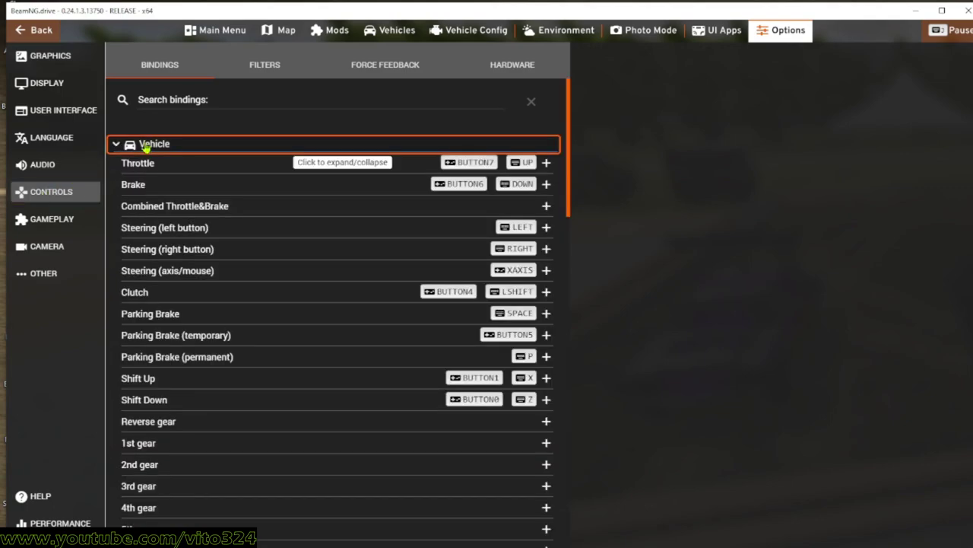
scroll(175, 211, "down", 4)
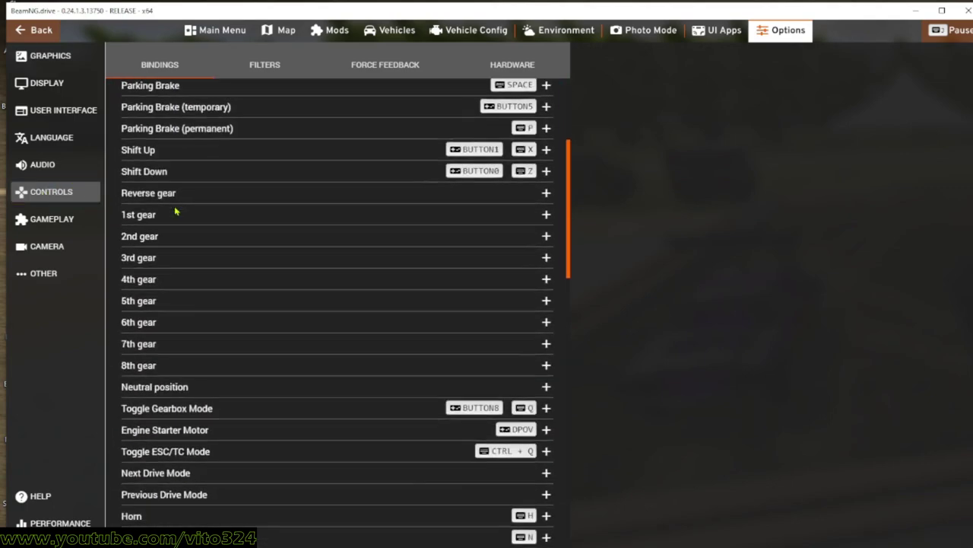
scroll(175, 210, "down", 3)
scroll(174, 211, "down", 5)
scroll(176, 213, "down", 9)
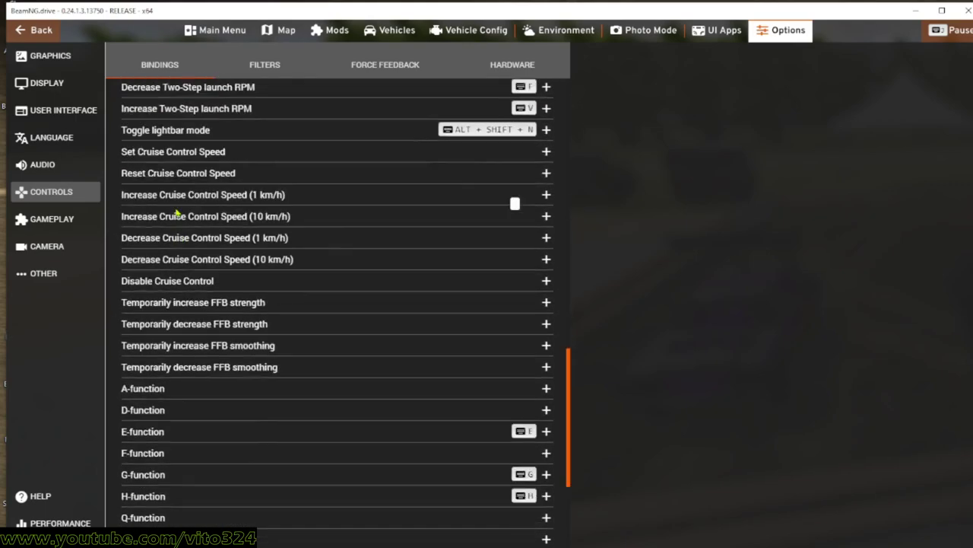
scroll(178, 211, "down", 3)
Collapse the Vehicle bindings and expand the General category.
scroll(178, 199, "up", 12)
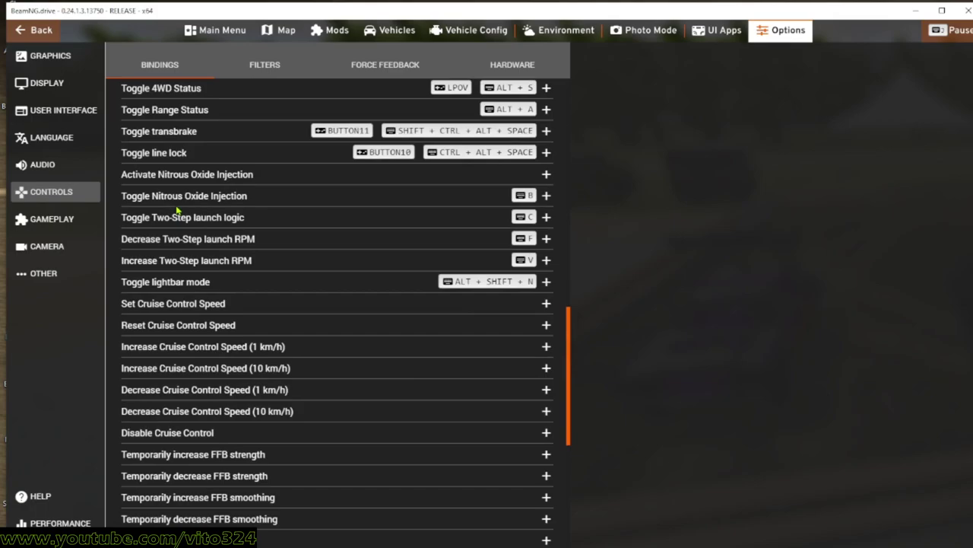
scroll(149, 146, "up", 6)
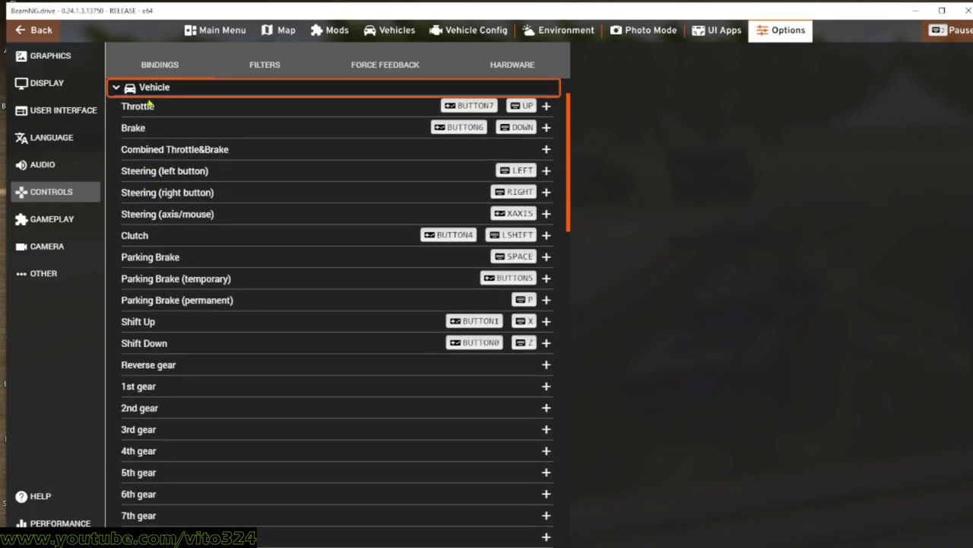
left_click(152, 89)
left_click(153, 173)
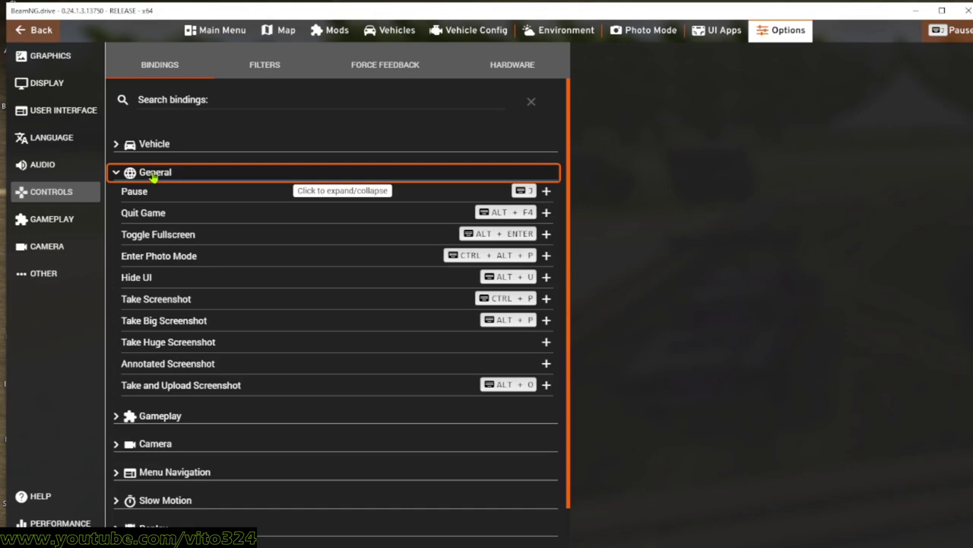
Collapse the General bindings and expand the Gameplay bindings.
left_click(153, 173)
left_click(162, 201)
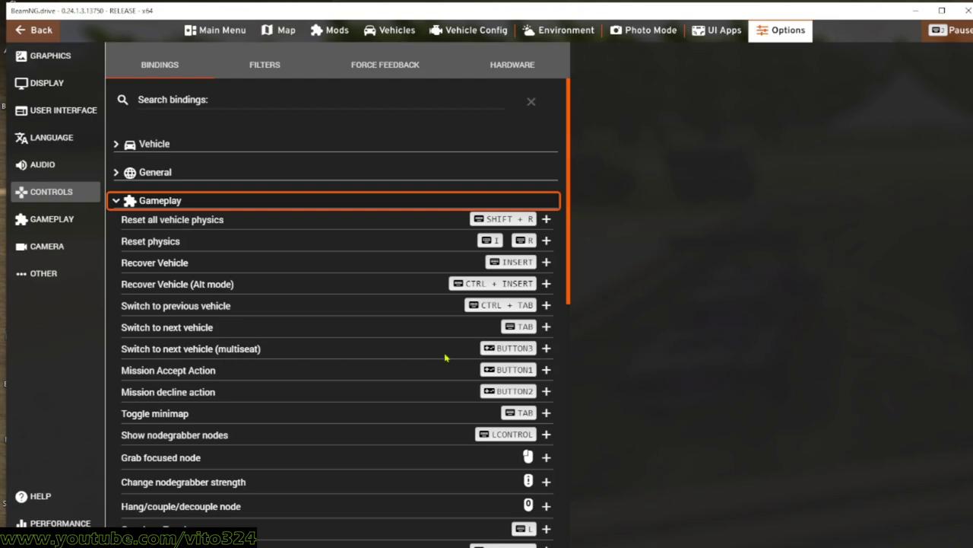
Add a new 'Switch to next vehicle (multiseat)' binding and move the game window aside.
left_click(546, 349)
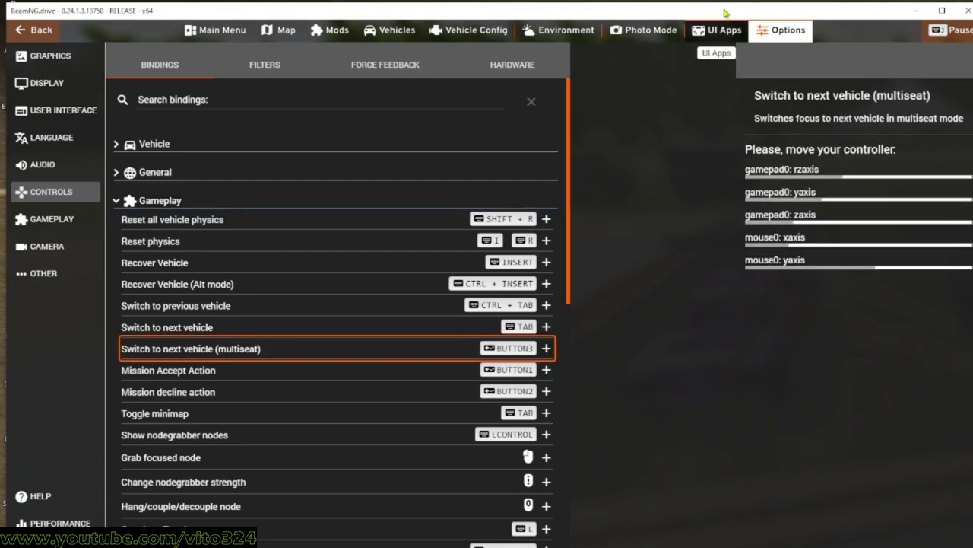
left_click_drag(723, 11, 539, 15)
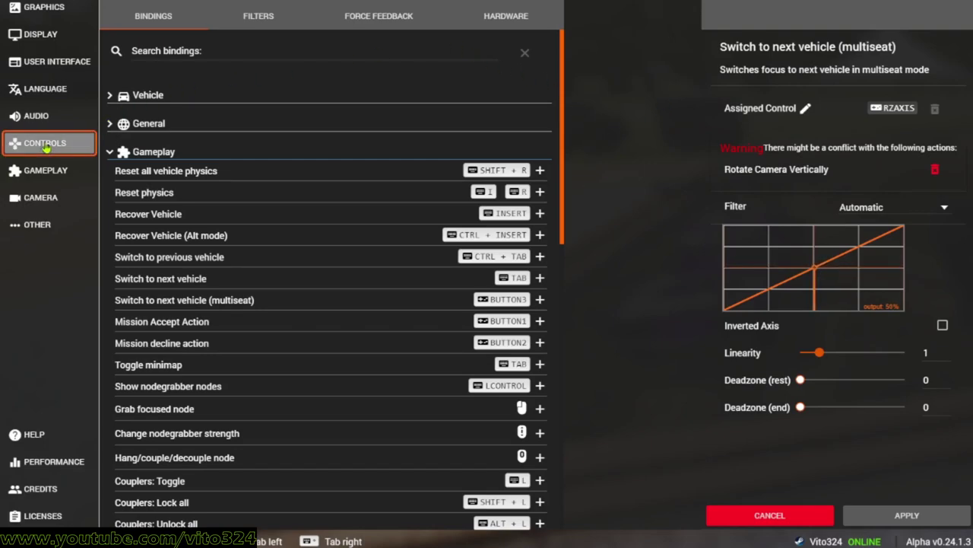
Back out of the controls settings to the arena and switch to Discord.
key("Escape")
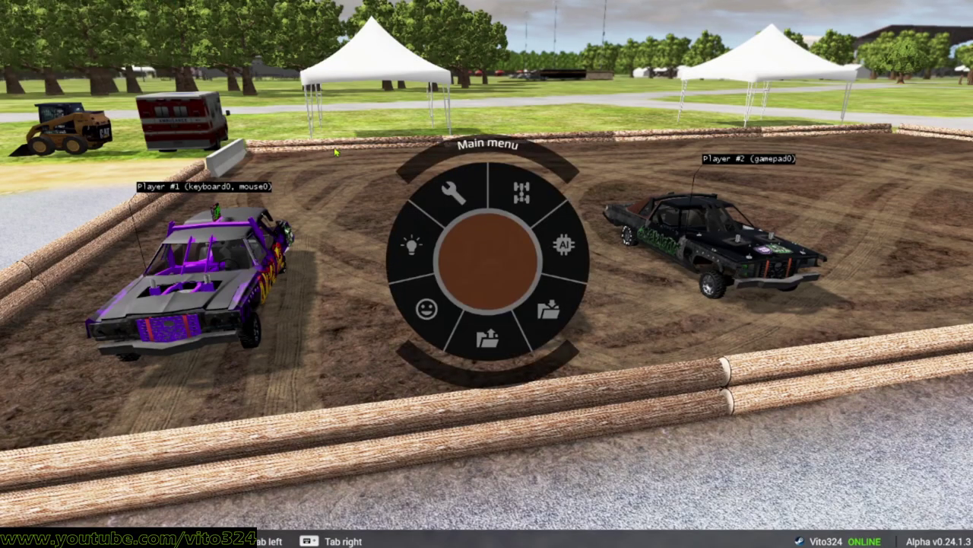
key("Escape")
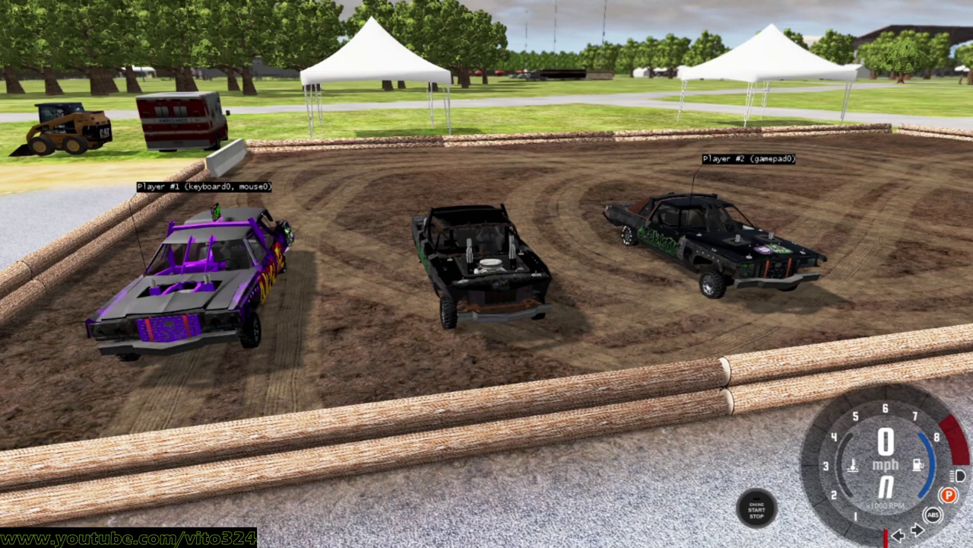
key("alt+Tab")
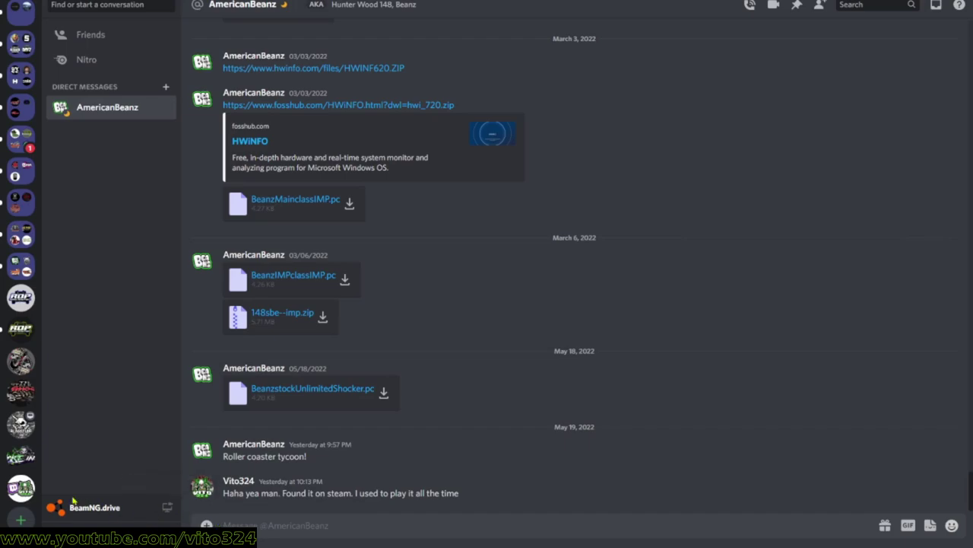
Message the admin from the gaming server's member list and open the attachment options.
left_click(21, 488)
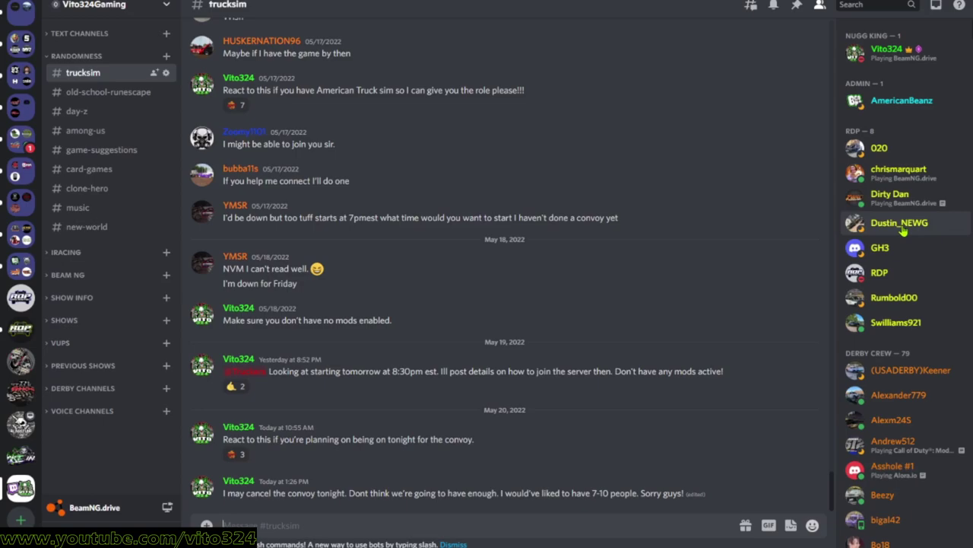
right_click(904, 111)
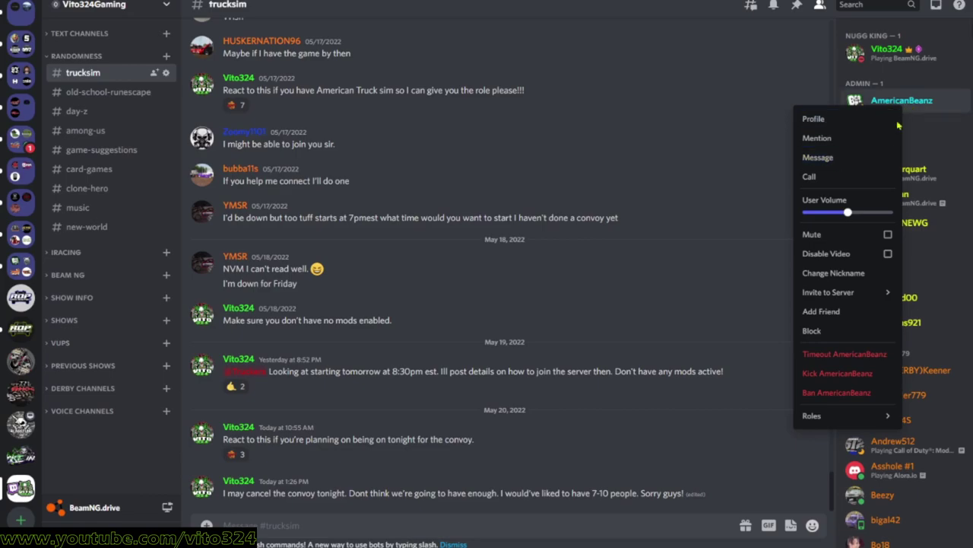
left_click(833, 160)
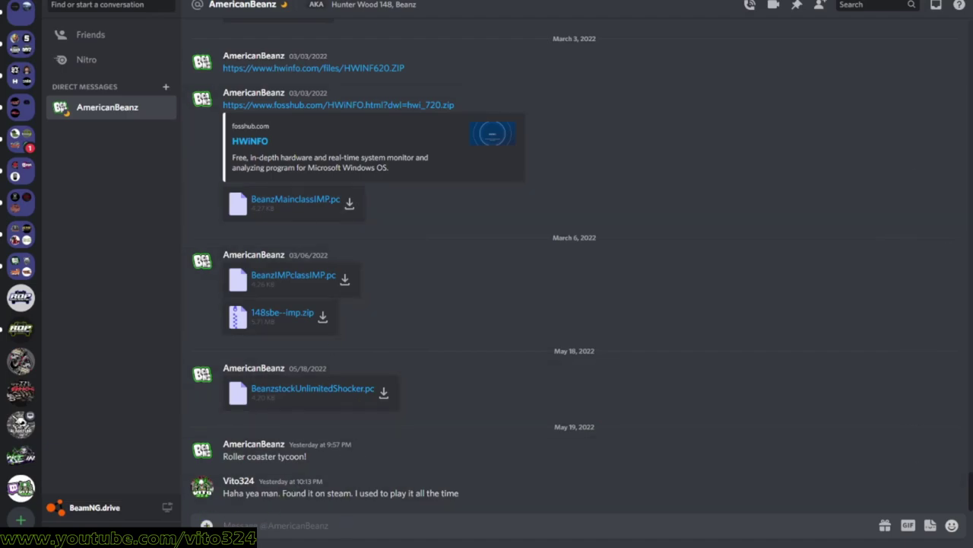
left_click(206, 525)
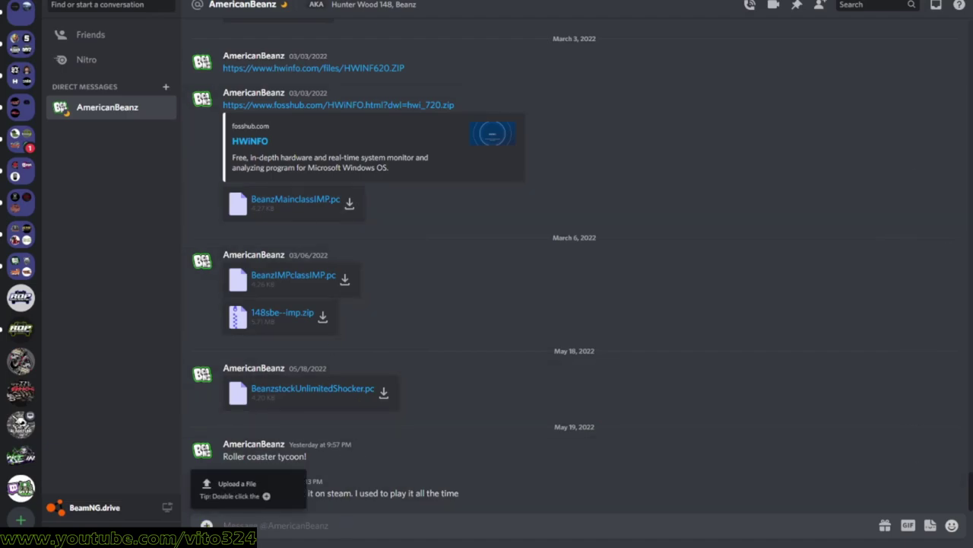
left_click(231, 487)
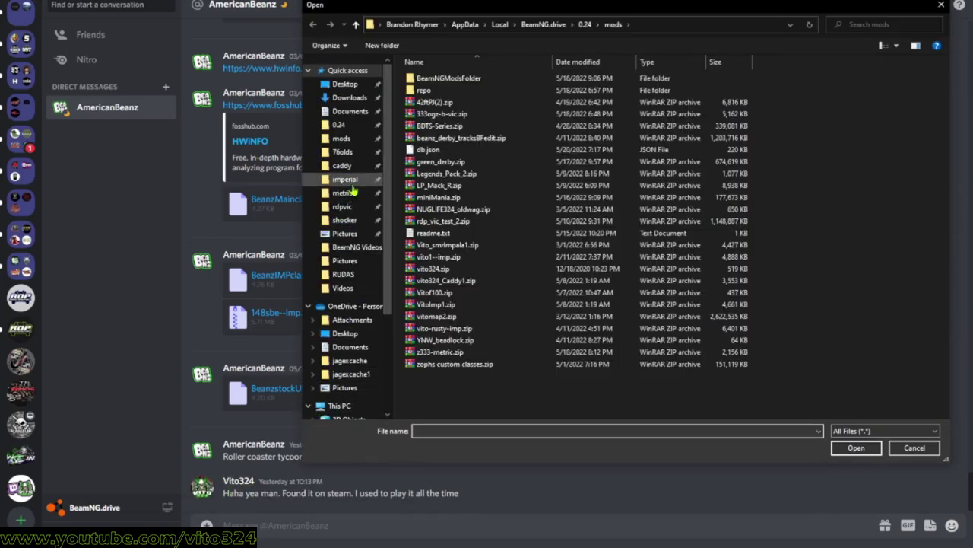
left_click(342, 152)
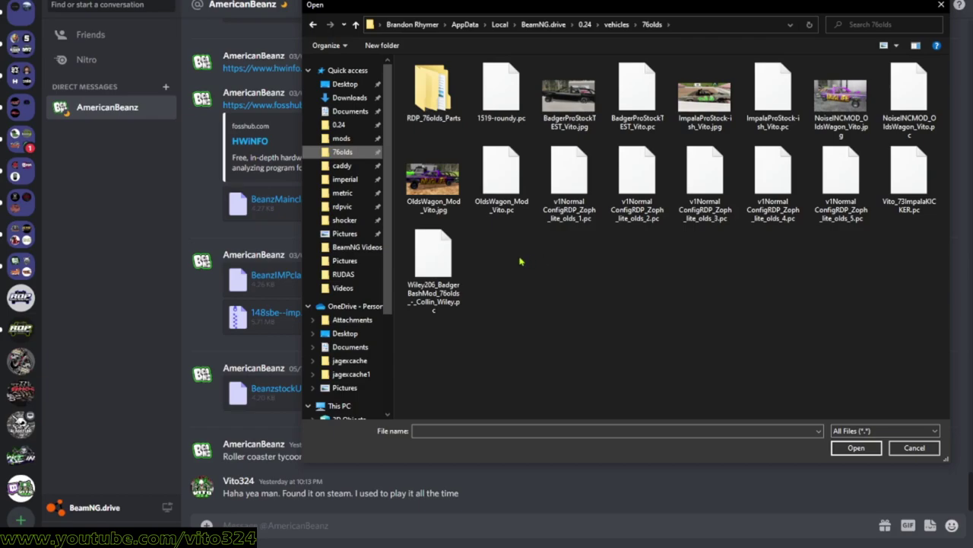
left_click(500, 184)
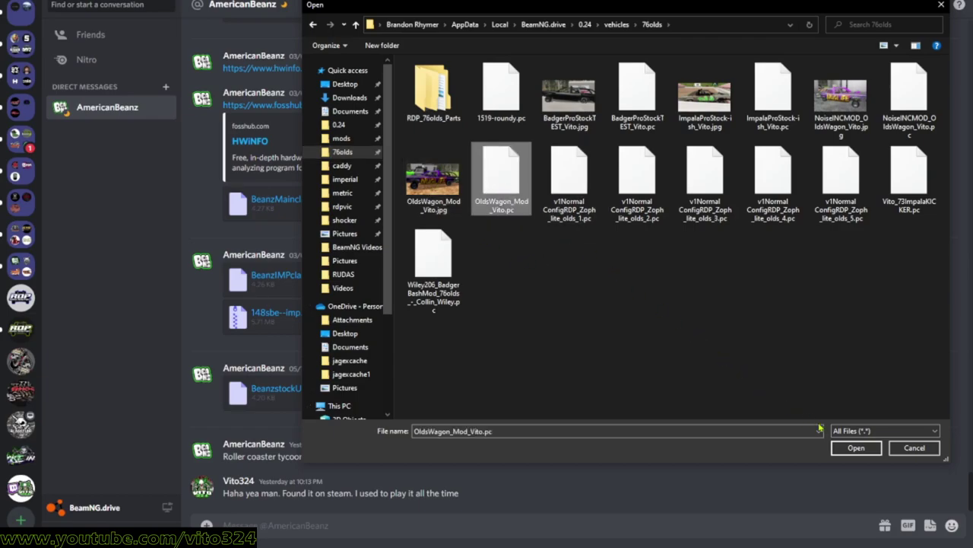
left_click(854, 447)
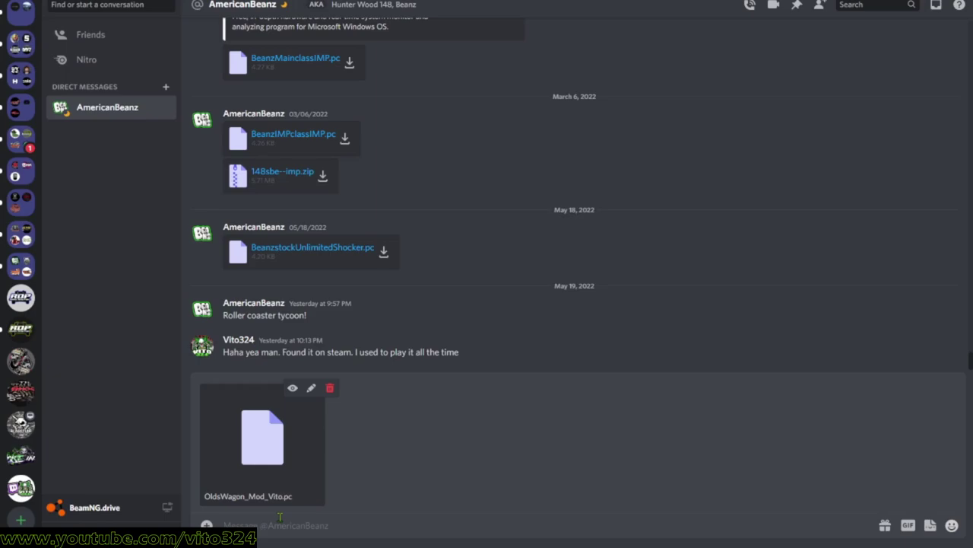
left_click(330, 389)
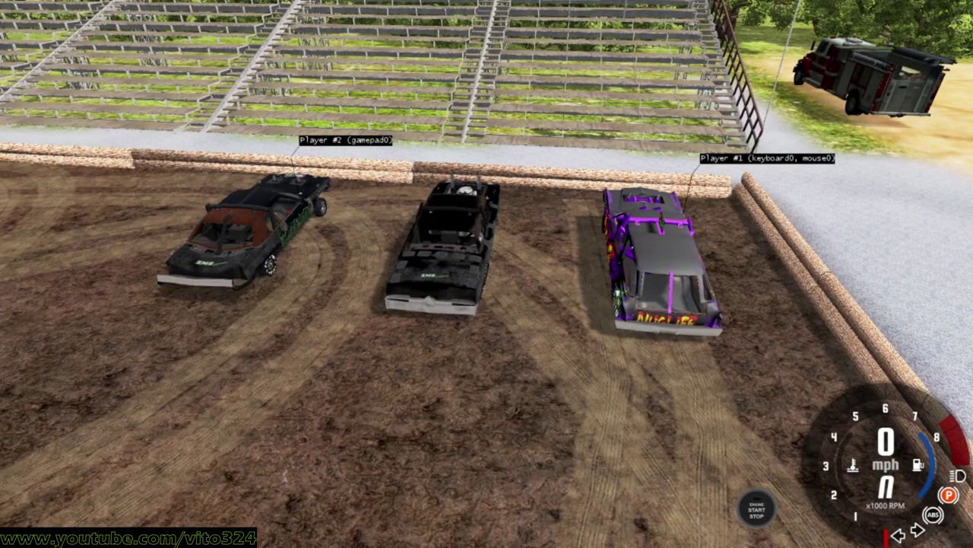
In the World Editor, slide the middle black car right toward the purple car.
key("F11")
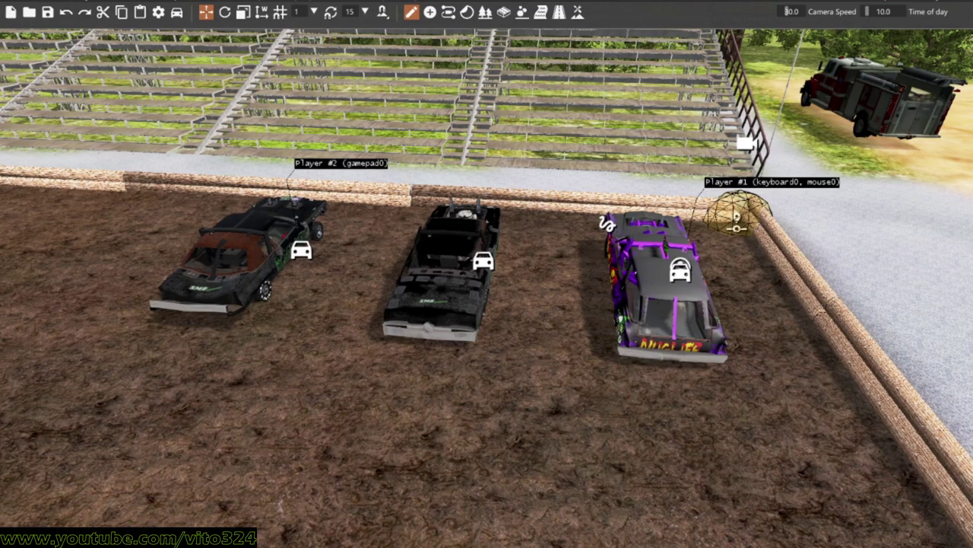
left_click(302, 253)
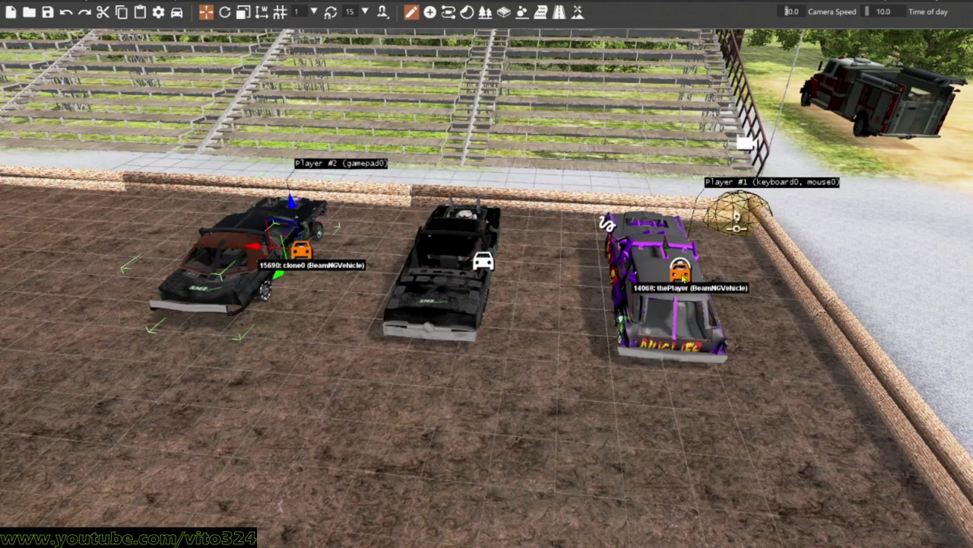
left_click(483, 261)
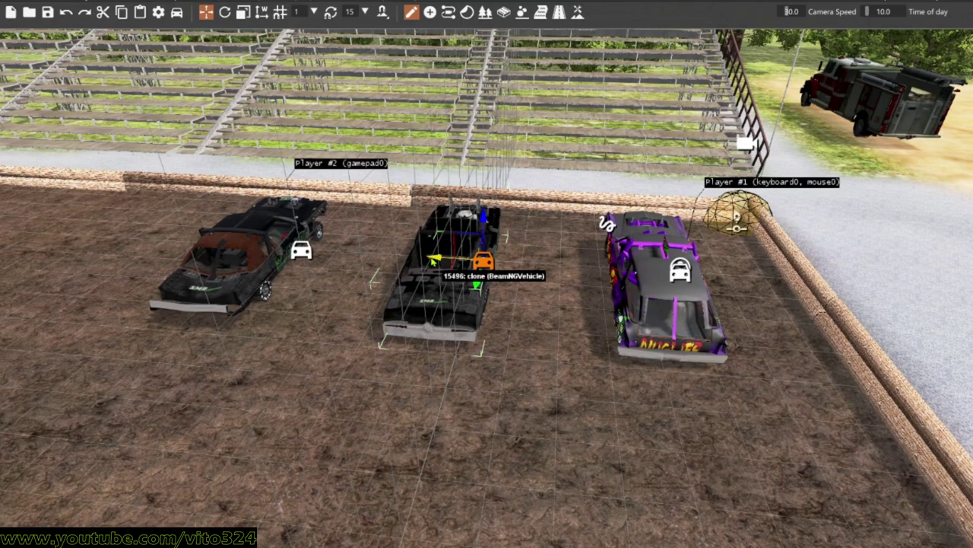
left_click_drag(439, 259, 506, 277)
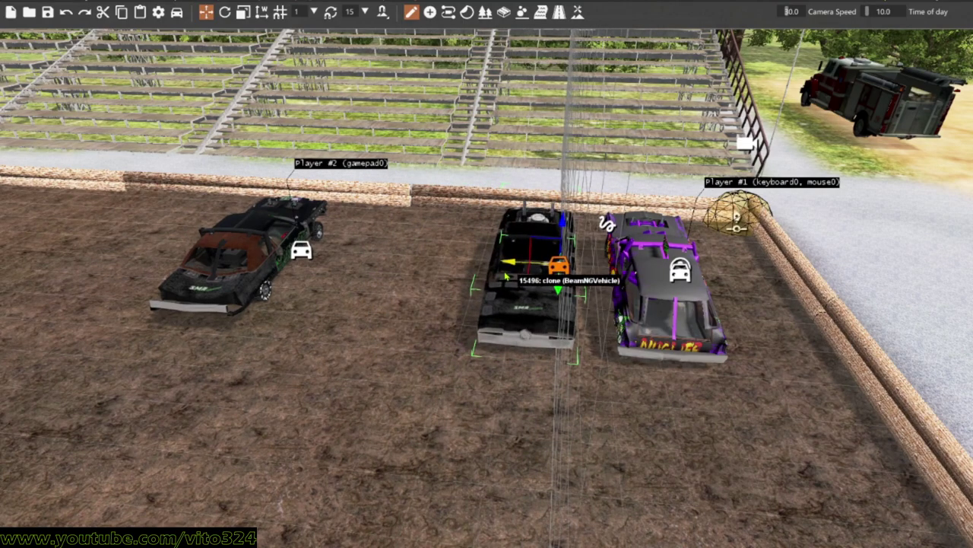
Slide the left black car right beside the middle car and deselect it.
left_click(270, 262)
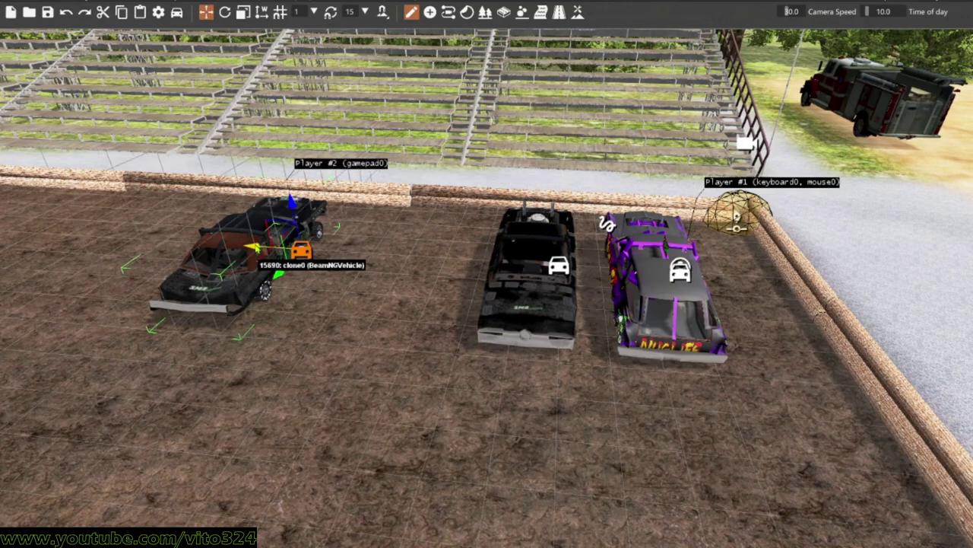
left_click_drag(266, 262, 433, 268)
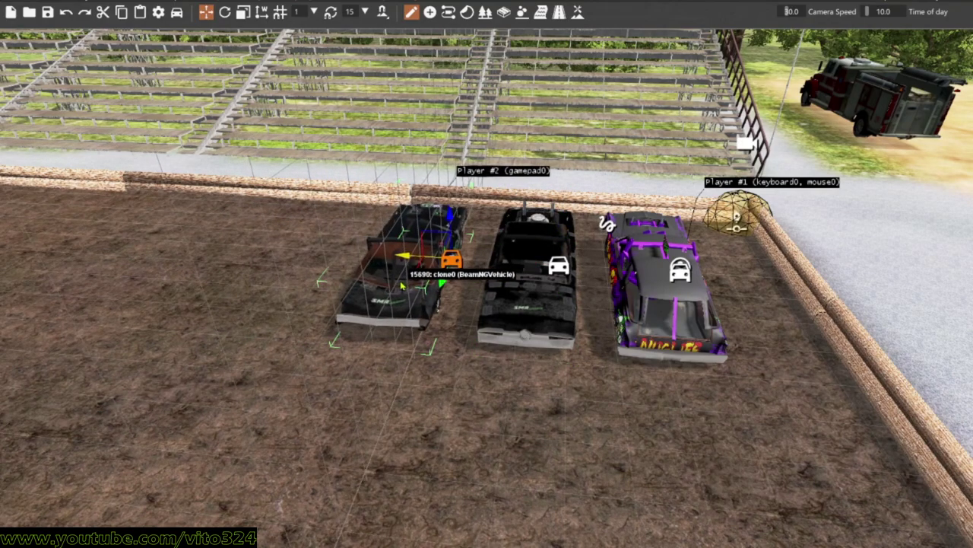
left_click(234, 344)
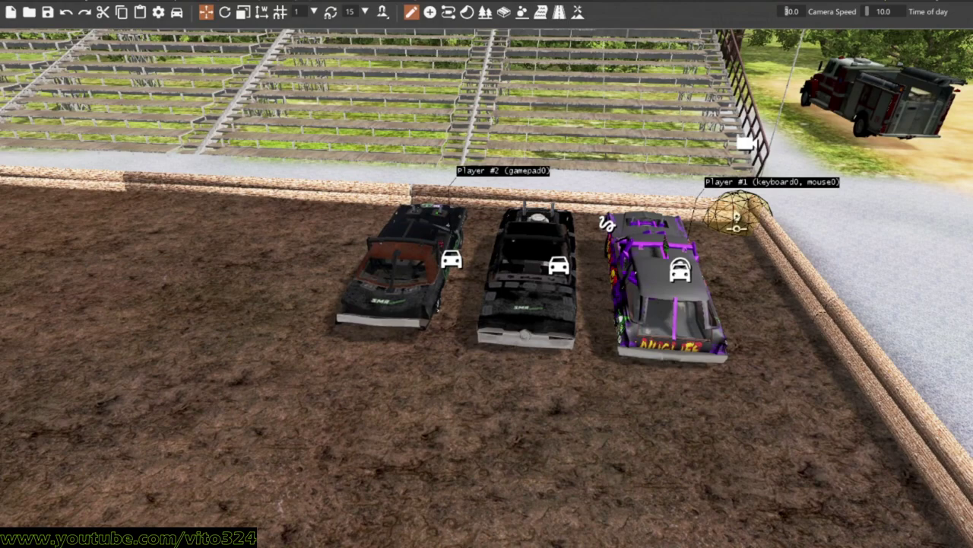
Exit the World Editor and rev the purple car, then the middle car, as Player #1.
key("F11")
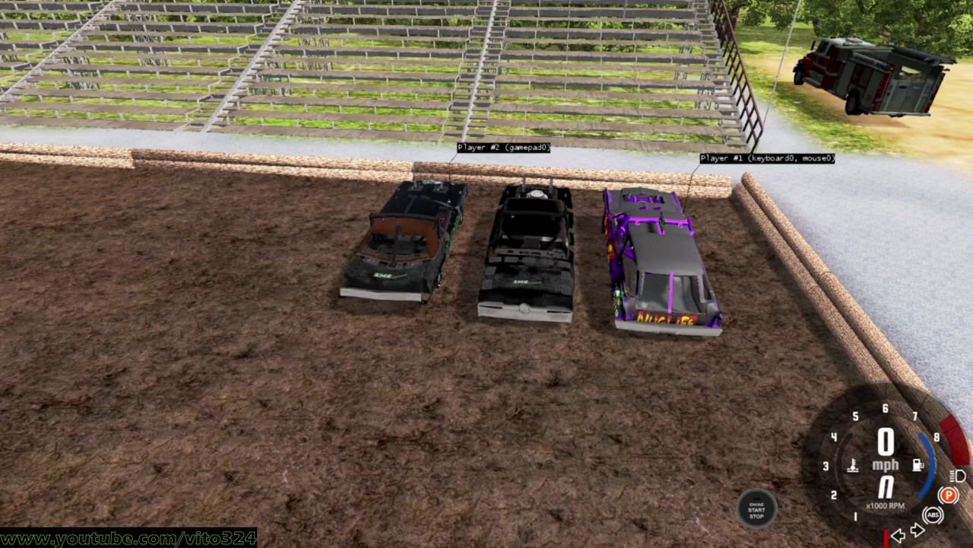
key("Up")
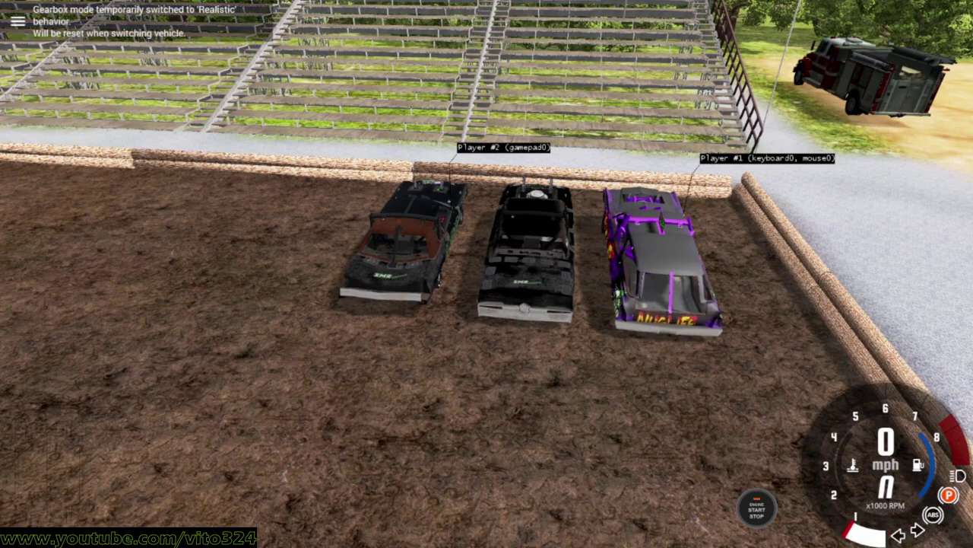
key("Tab")
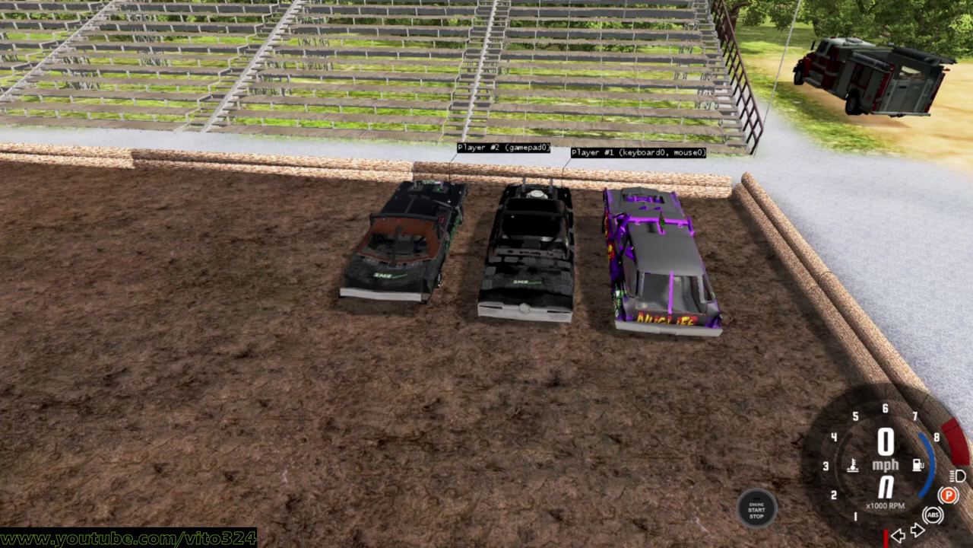
key("Up")
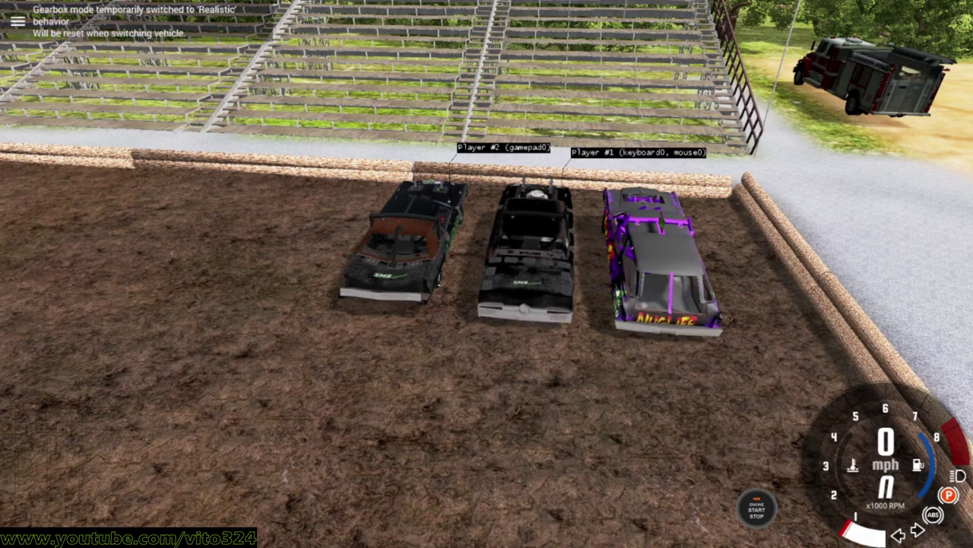
Rev the left car, then cycle Player #1 past the purple car onto the middle car.
key("Tab")
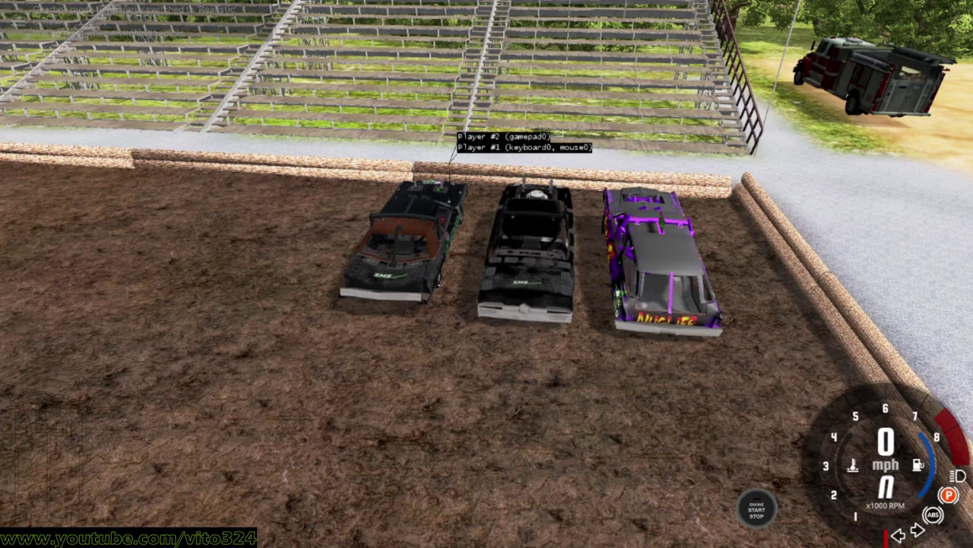
key("Up")
mouse_move(908, 538)
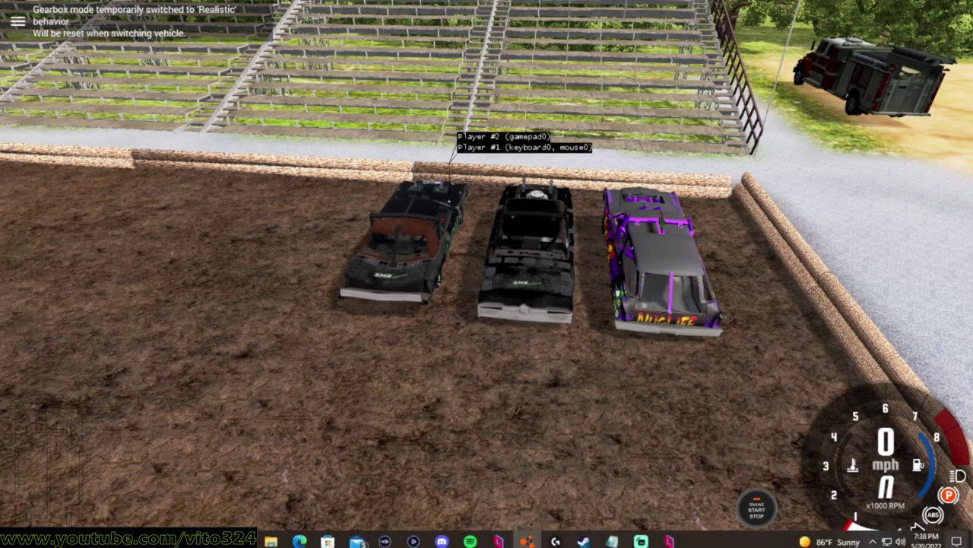
key("Tab")
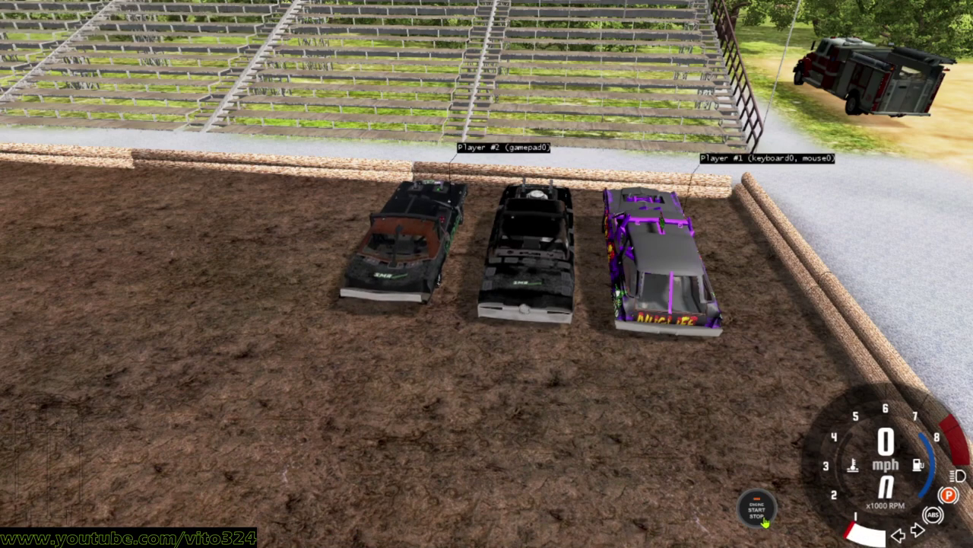
key("Tab")
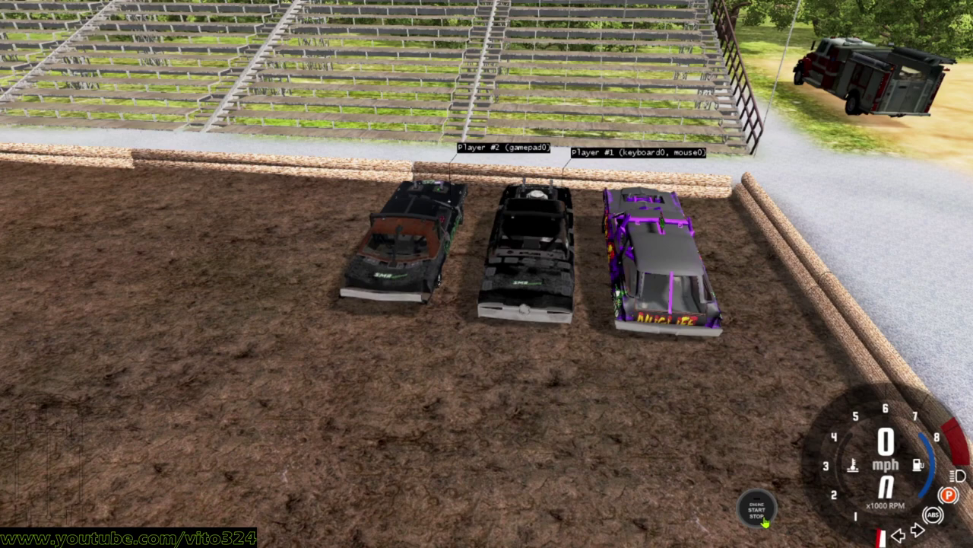